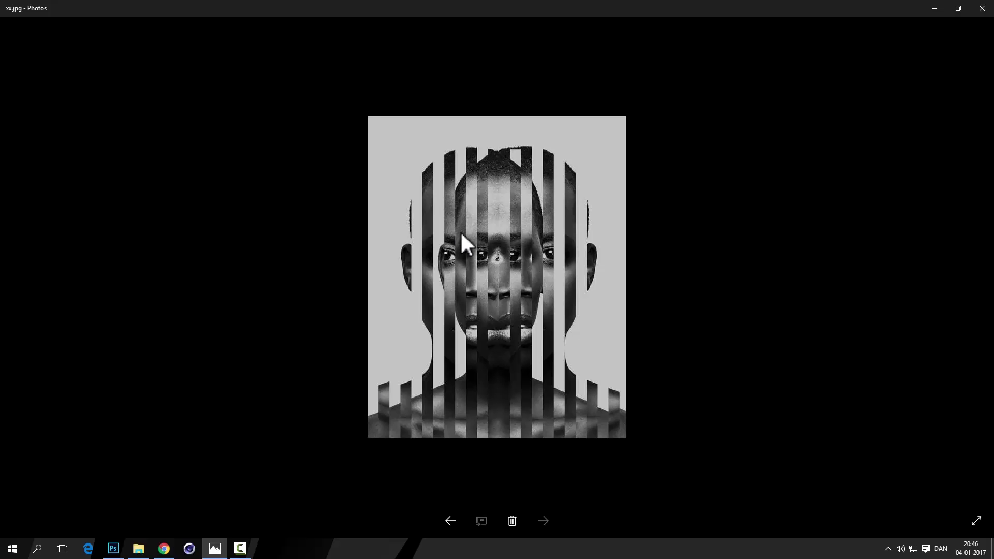
Step: Minimize the Windows Photos preview of the finished striped portrait to return to Photoshop
{"action": "scroll", "coordinate": [461, 231], "scroll_direction": "up", "scroll_amount": 2}
{"action": "scroll", "coordinate": [474, 266], "scroll_direction": "down", "scroll_amount": 3}
{"action": "scroll", "coordinate": [476, 317], "scroll_direction": "down", "scroll_amount": 1}
{"action": "left_click", "coordinate": [936, 8]}
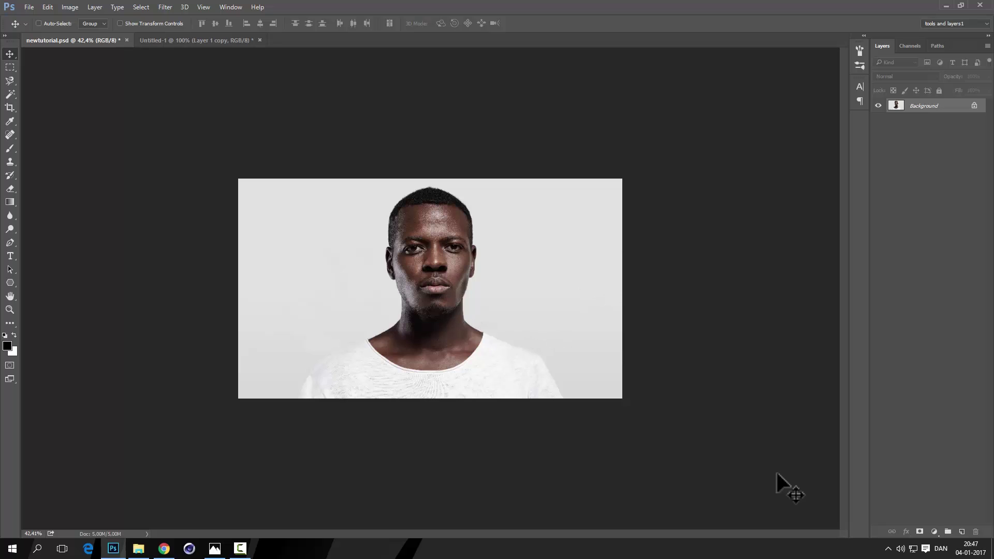
Step: Add a black-and-white Gradient Map adjustment layer, collapse its Properties panel, and select the Background layer
{"action": "left_click", "coordinate": [934, 532]}
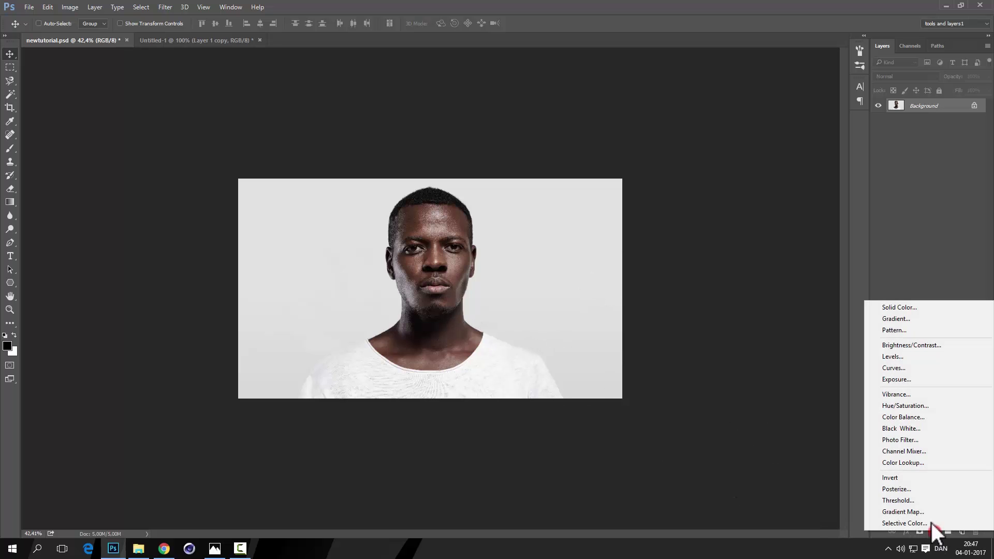
{"action": "left_click", "coordinate": [880, 506]}
{"action": "left_click", "coordinate": [229, 251]}
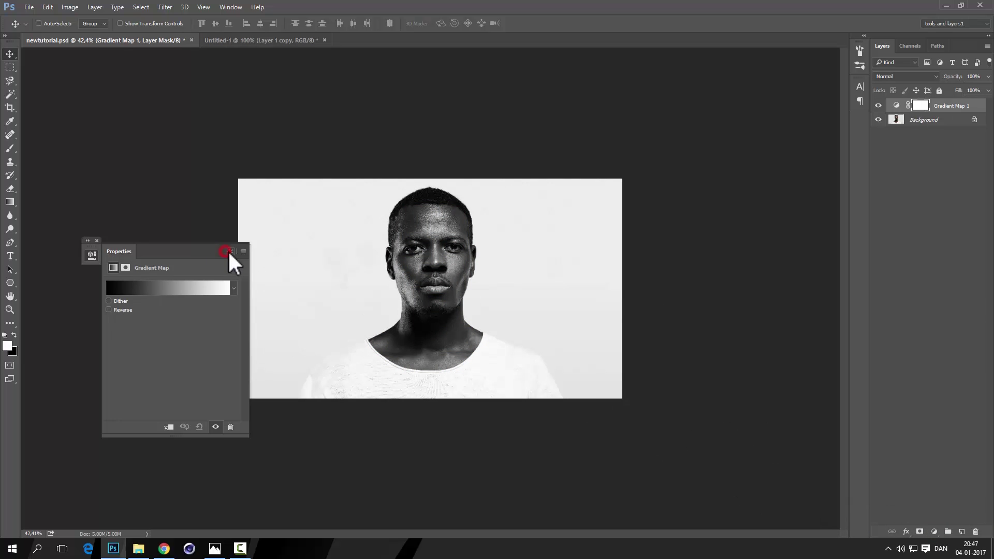
{"action": "left_click", "coordinate": [917, 122]}
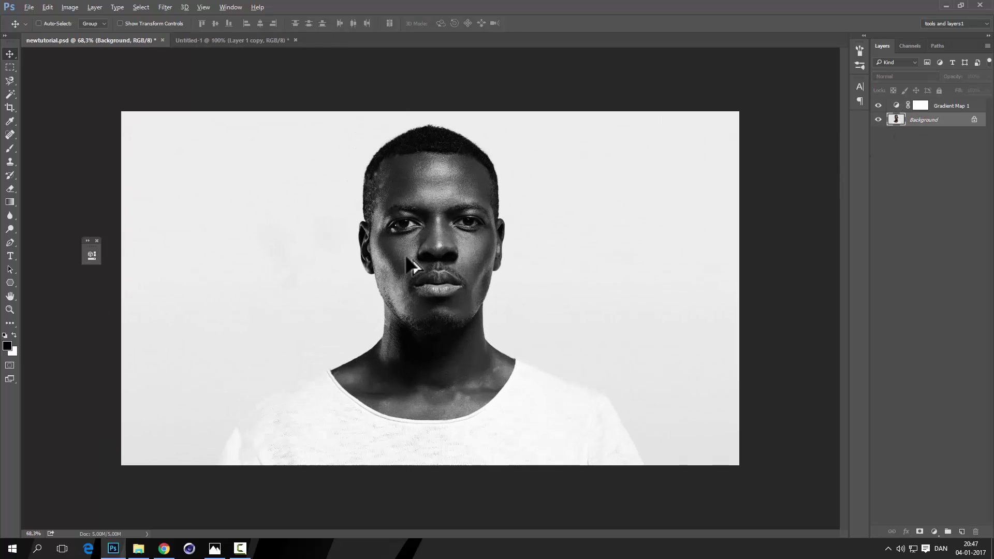
{"action": "scroll", "coordinate": [404, 233], "scroll_direction": "up", "scroll_amount": 3}
{"action": "scroll", "coordinate": [387, 257], "scroll_direction": "down", "scroll_amount": 3}
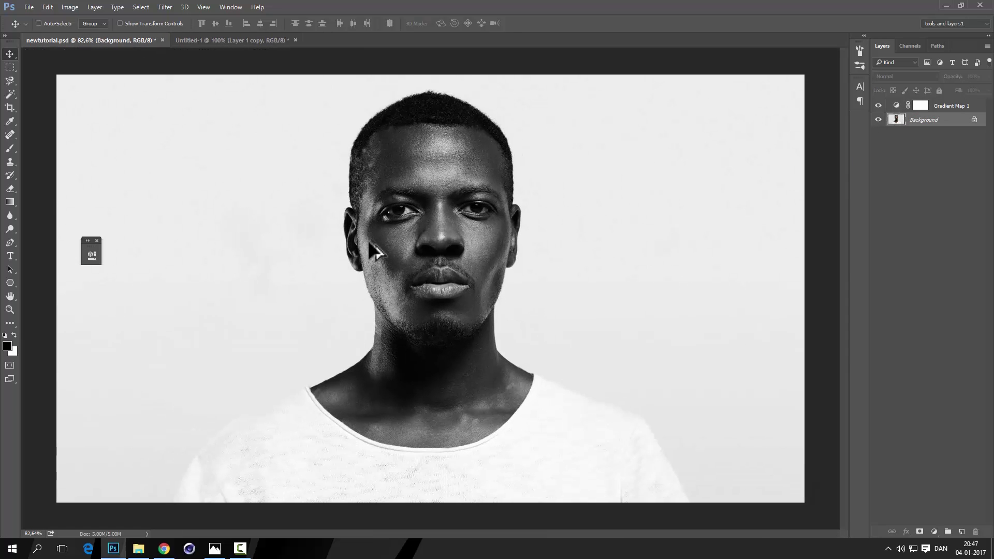
{"action": "scroll", "coordinate": [369, 243], "scroll_direction": "up", "scroll_amount": 2}
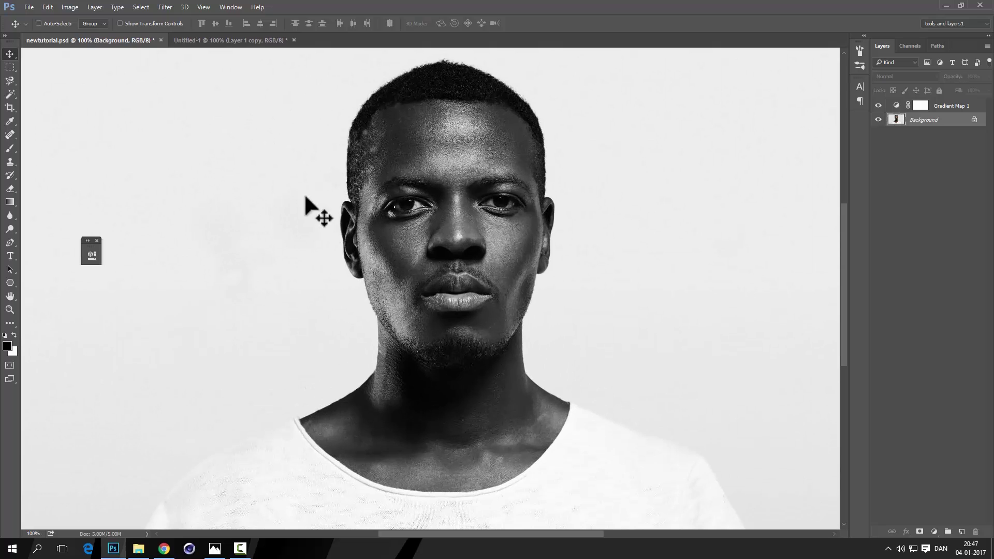
Step: Close the old Untitled-1 document without saving its changes
{"action": "left_click", "coordinate": [287, 41]}
{"action": "left_click", "coordinate": [294, 40]}
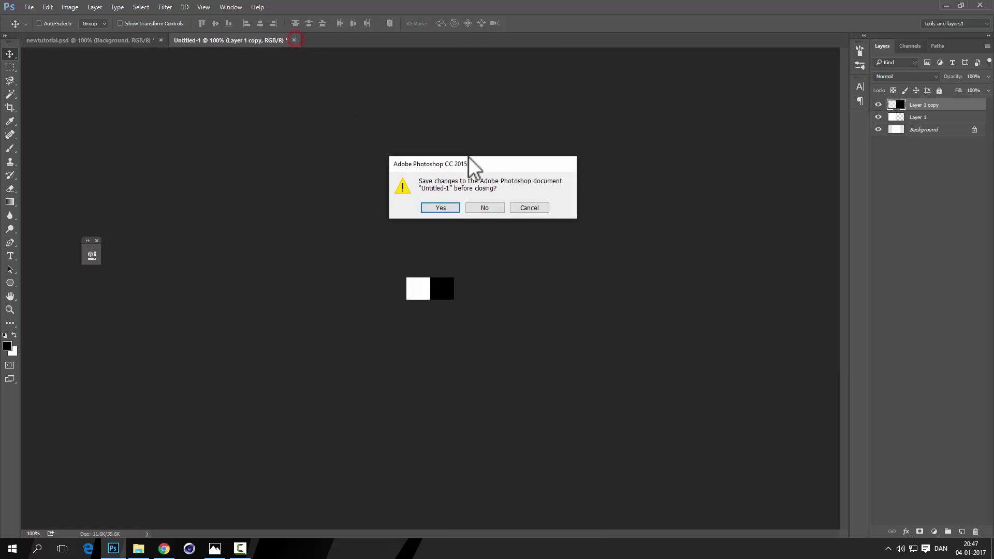
{"action": "left_click", "coordinate": [485, 207]}
Step: Draw a small rectangular marquee selection over the plain background beside the ear
{"action": "left_click", "coordinate": [10, 67]}
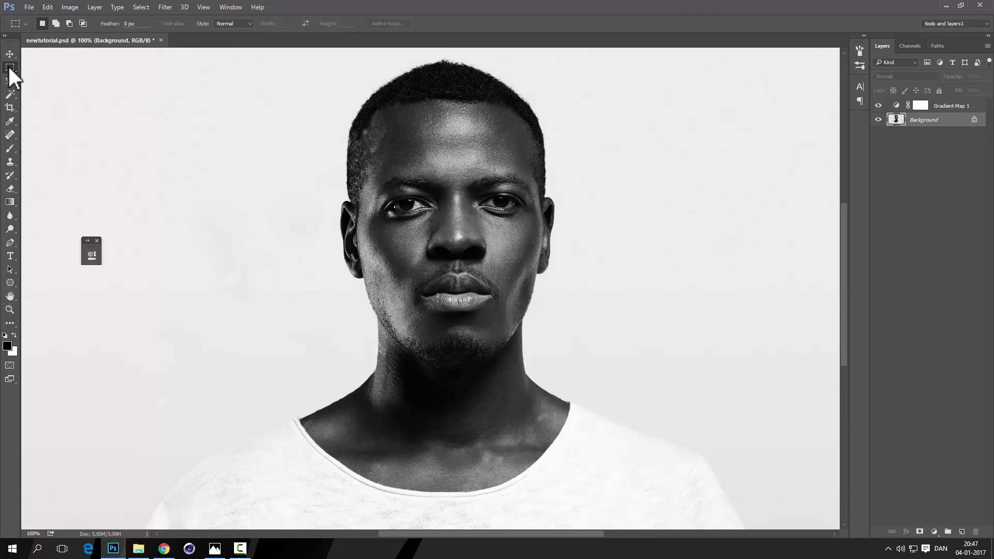
{"action": "left_click_drag", "start_coordinate": [327, 195], "coordinate": [359, 227]}
{"action": "left_click_drag", "start_coordinate": [329, 195], "coordinate": [362, 236]}
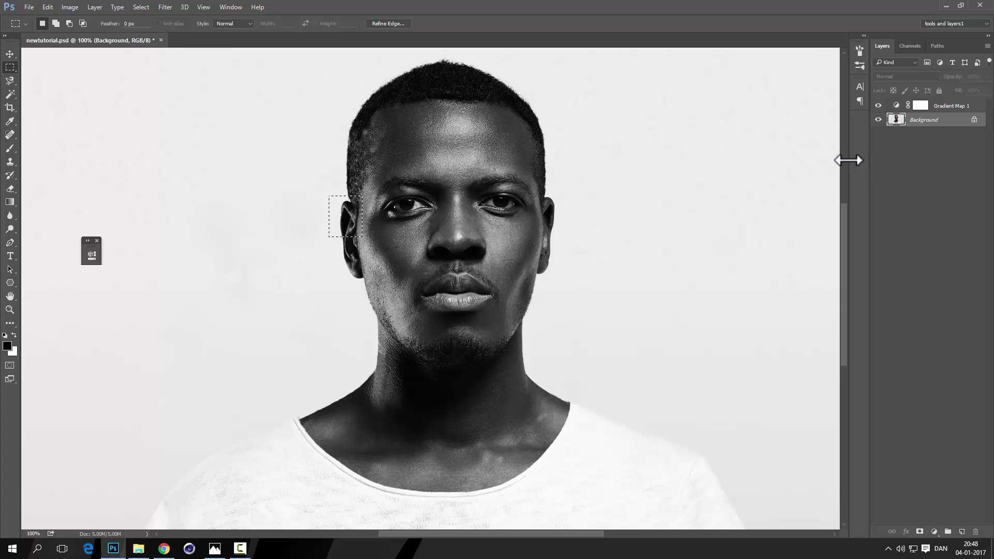
Step: Create a new 65 by 80 pixel document sized from the selection
{"action": "left_click", "coordinate": [22, 8]}
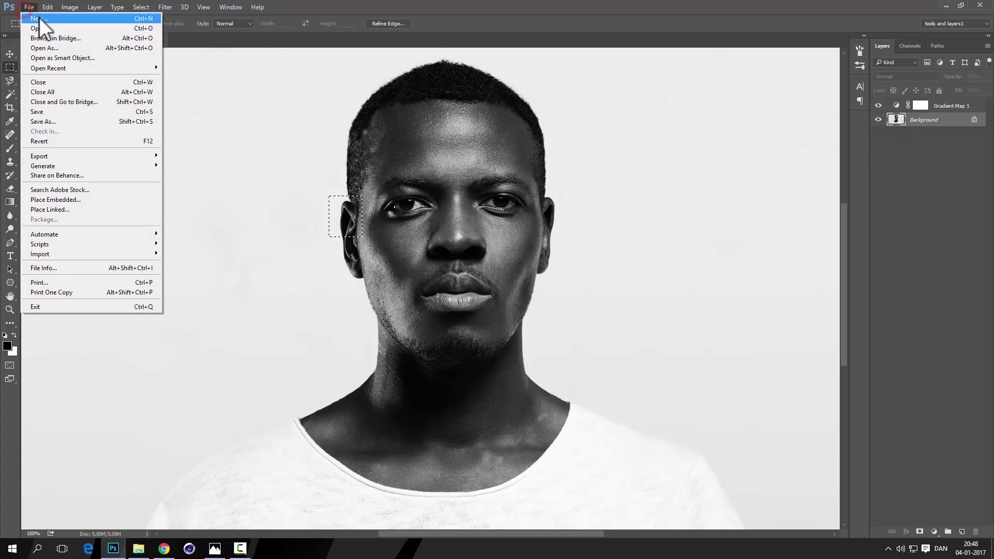
{"action": "left_click", "coordinate": [40, 19]}
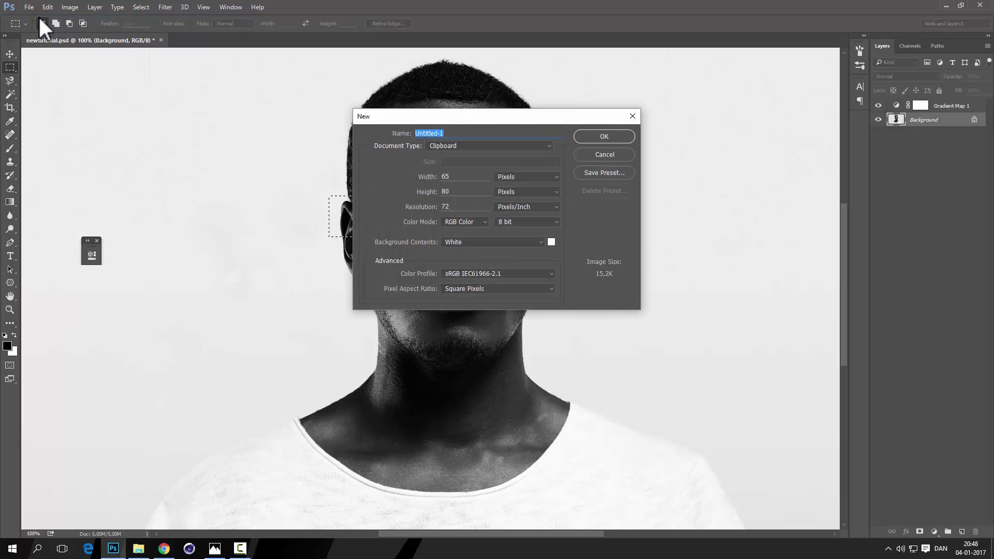
{"action": "key", "text": "Return"}
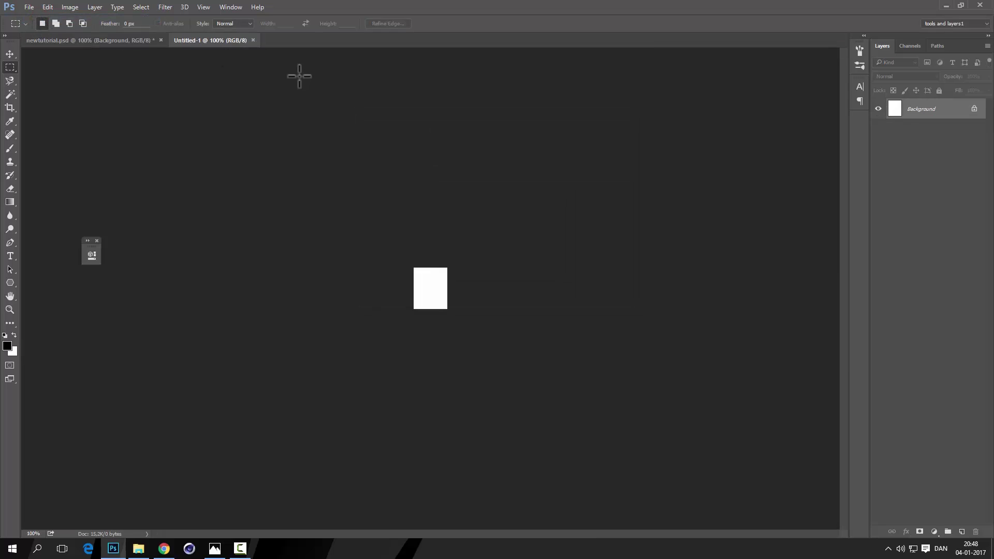
Step: Widen the canvas to 200 percent of its width
{"action": "left_click", "coordinate": [73, 6]}
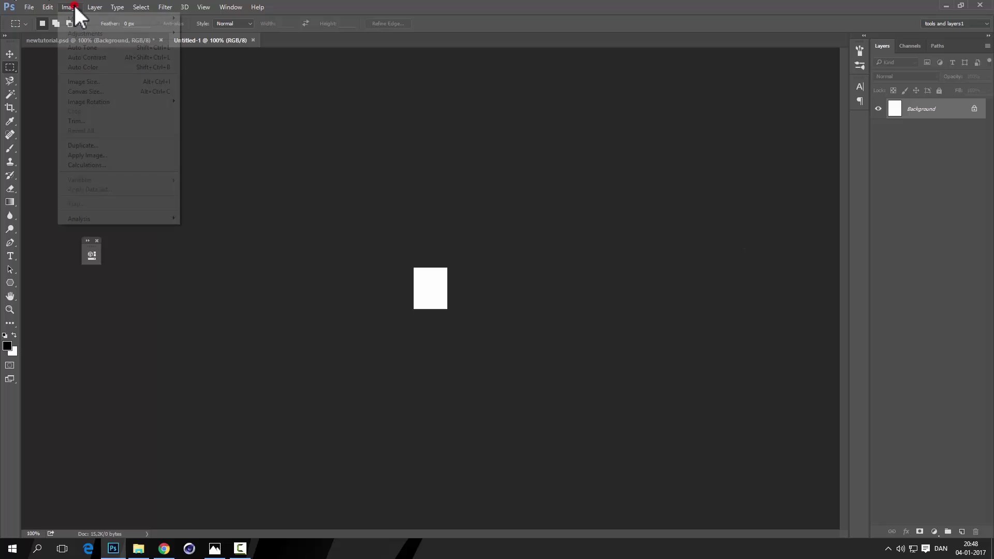
{"action": "left_click", "coordinate": [108, 89]}
{"action": "left_click", "coordinate": [523, 190]}
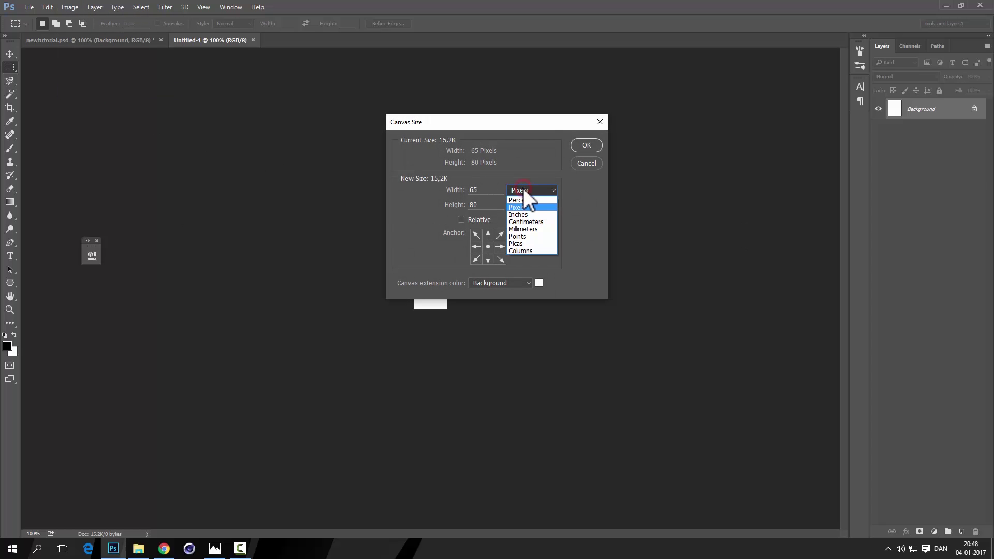
{"action": "left_click", "coordinate": [519, 200]}
{"action": "left_click", "coordinate": [498, 190]}
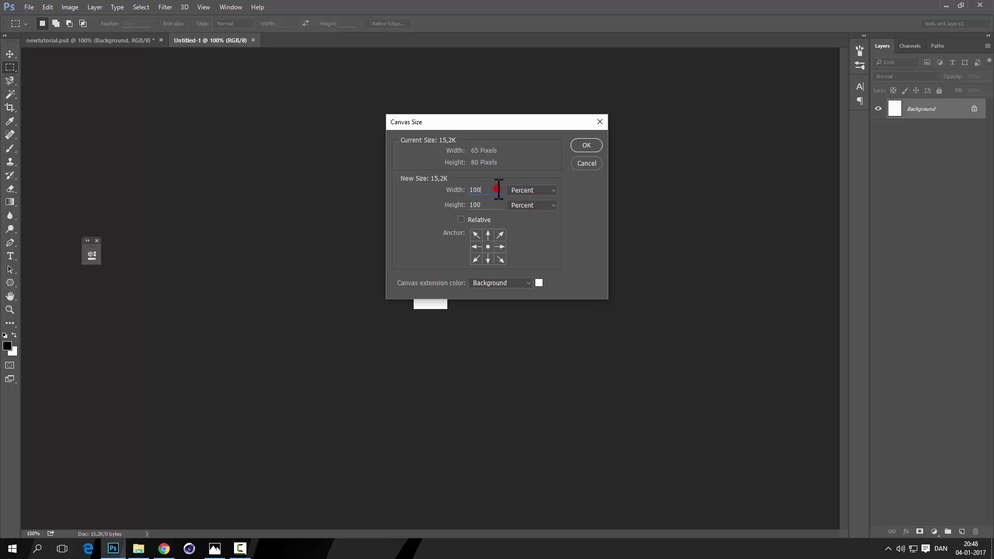
{"action": "key", "text": "BackSpace"}
{"action": "key", "text": "BackSpace"}
{"action": "key", "text": "BackSpace"}
{"action": "type", "text": "200"}
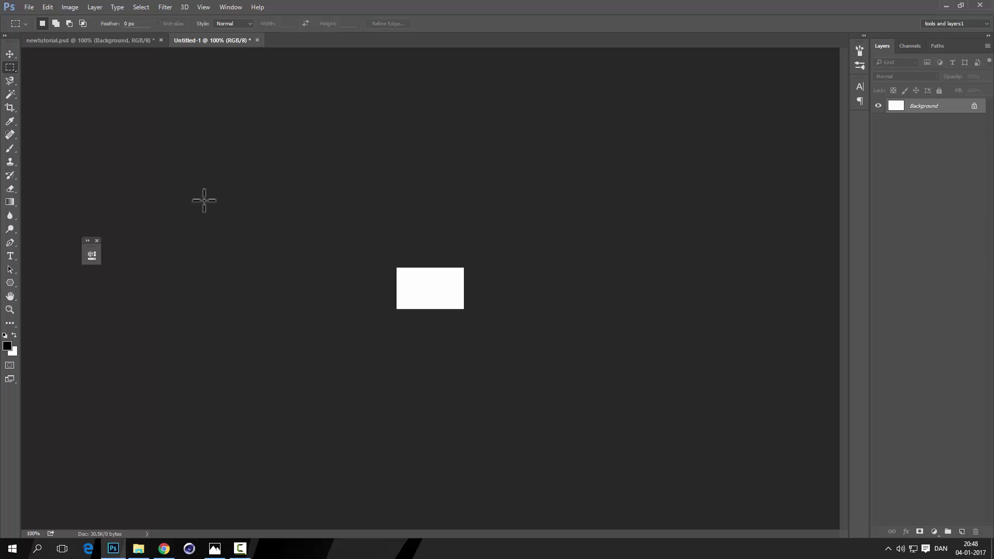
Step: Add a new layer filled with black and narrow it to cover only the left half
{"action": "left_click", "coordinate": [919, 533]}
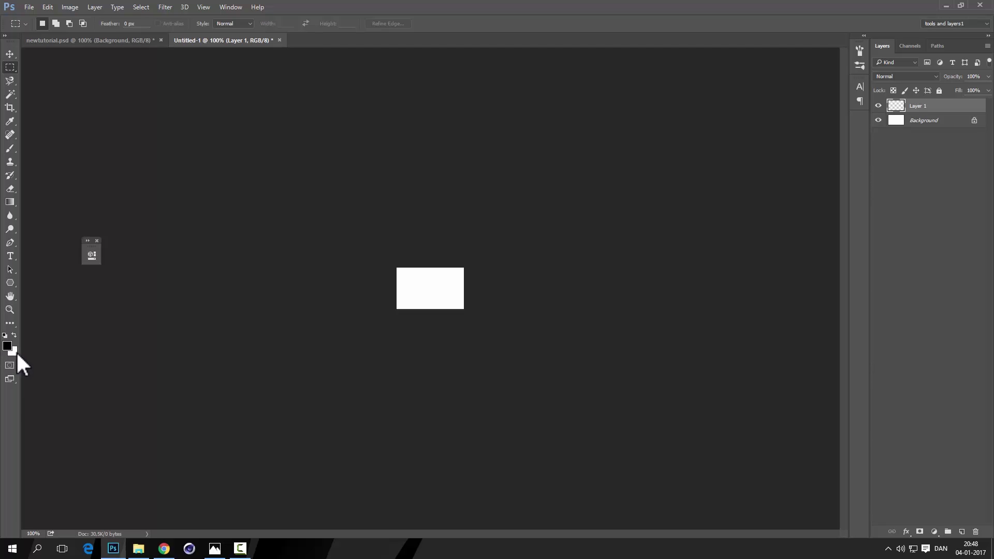
{"action": "key", "text": "alt+BackSpace"}
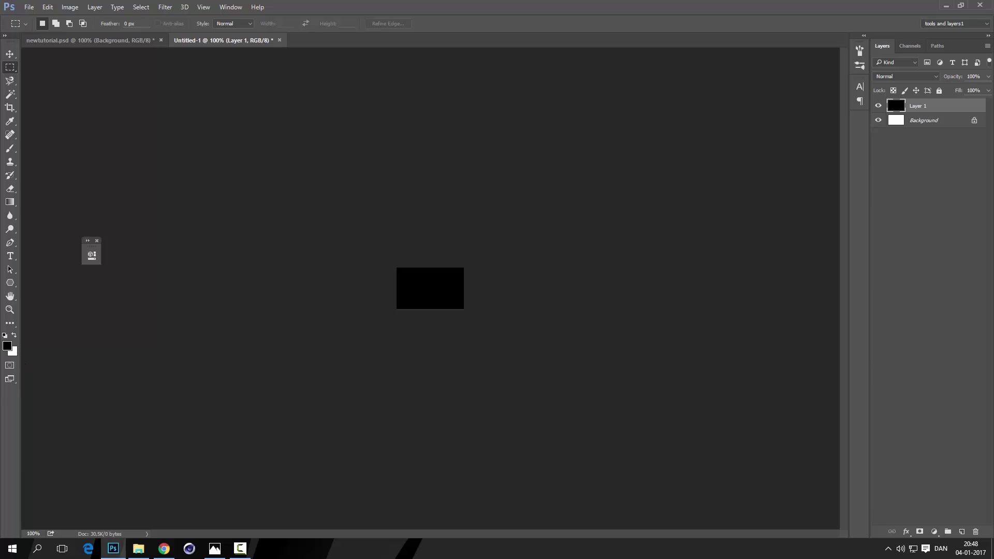
{"action": "key", "text": "ctrl+t"}
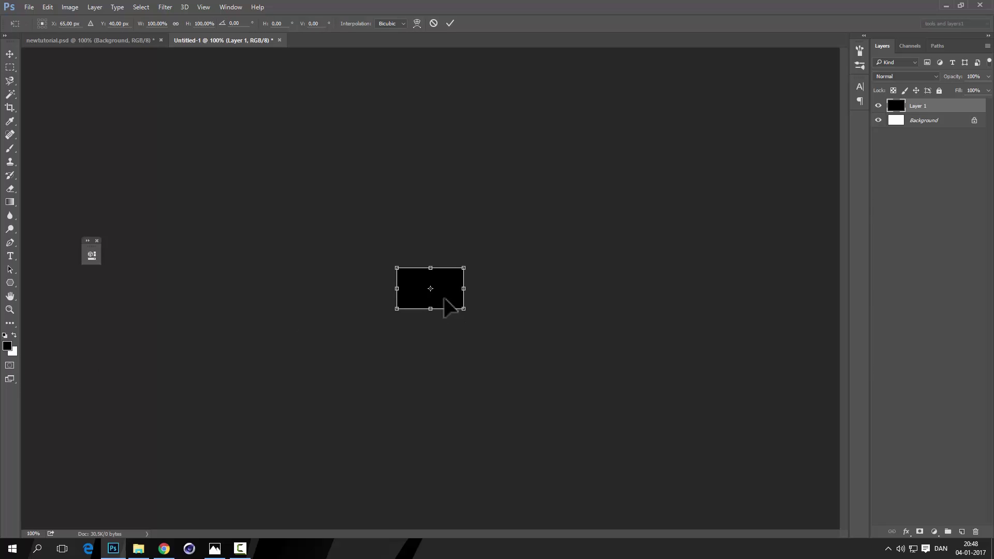
{"action": "left_click_drag", "start_coordinate": [463, 288], "coordinate": [430, 288]}
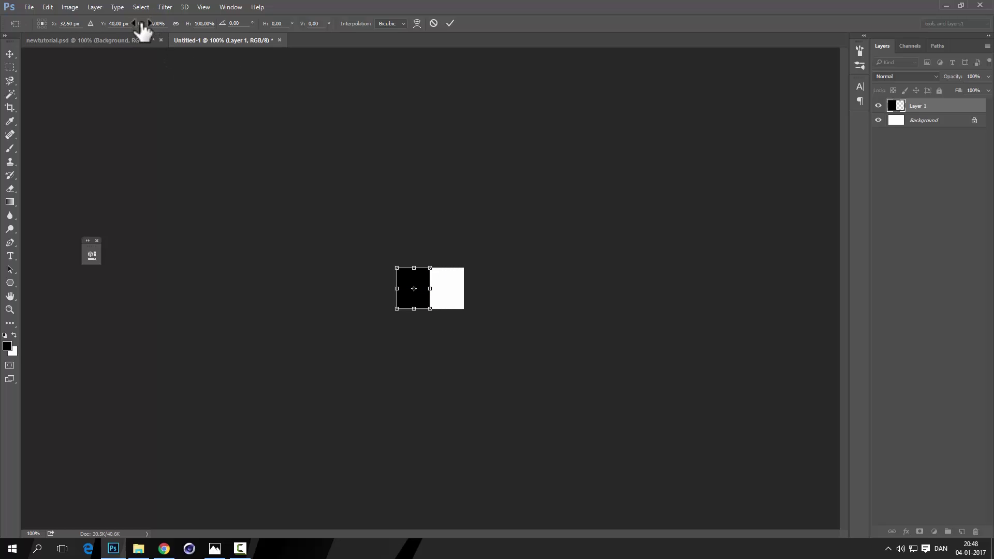
{"action": "key", "text": "Return"}
{"action": "key", "text": "m"}
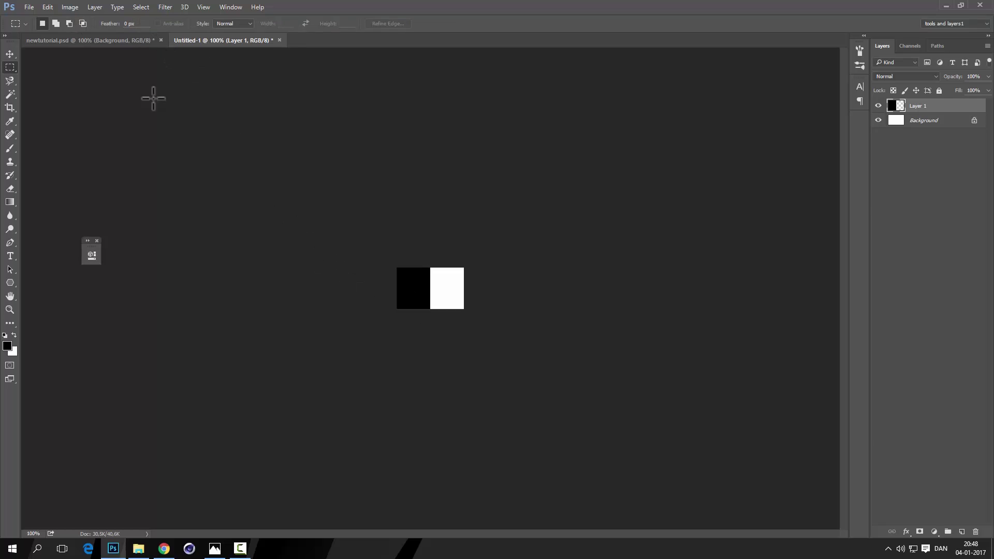
Step: Save the half-black, half-white tile as a new pattern and return to newtutorial.psd
{"action": "left_click", "coordinate": [47, 7]}
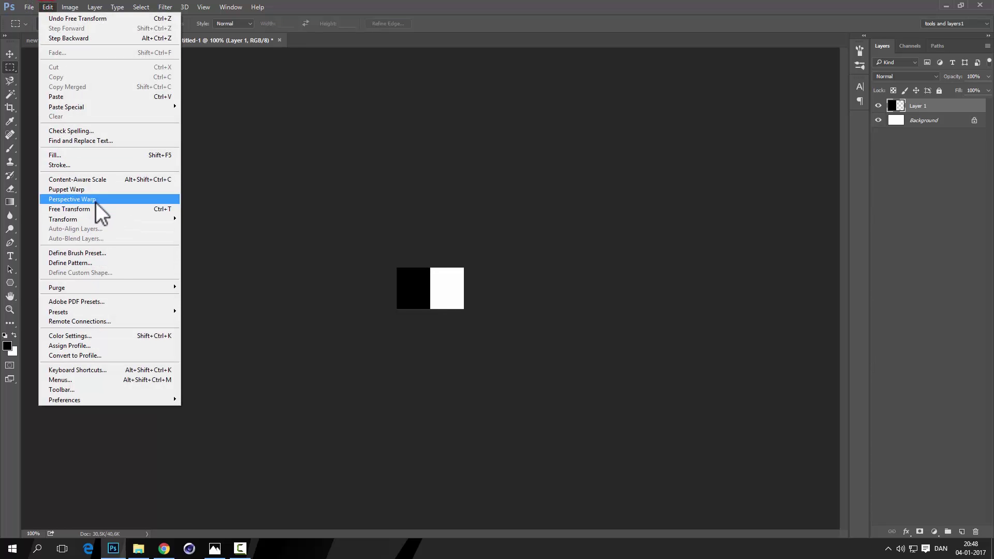
{"action": "left_click", "coordinate": [110, 262]}
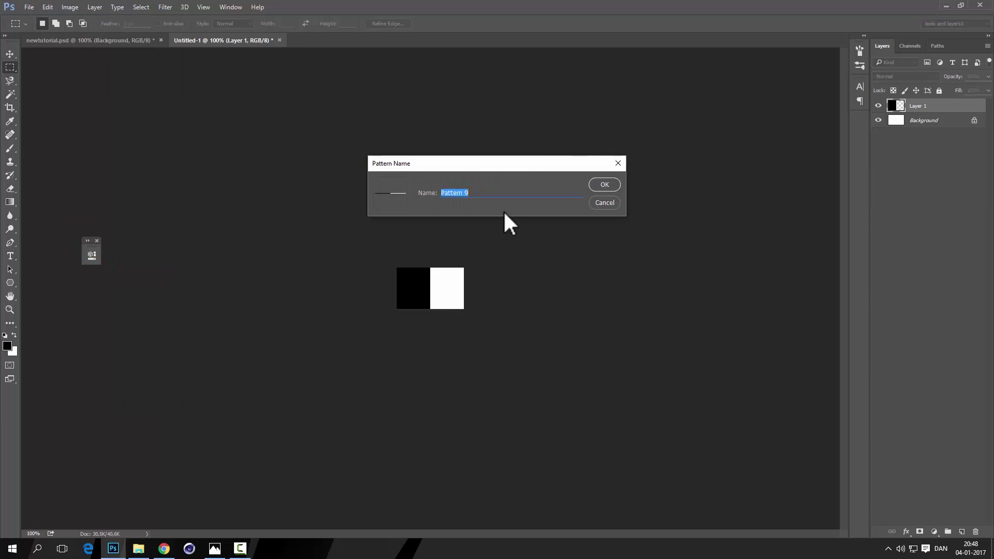
{"action": "left_click", "coordinate": [613, 184]}
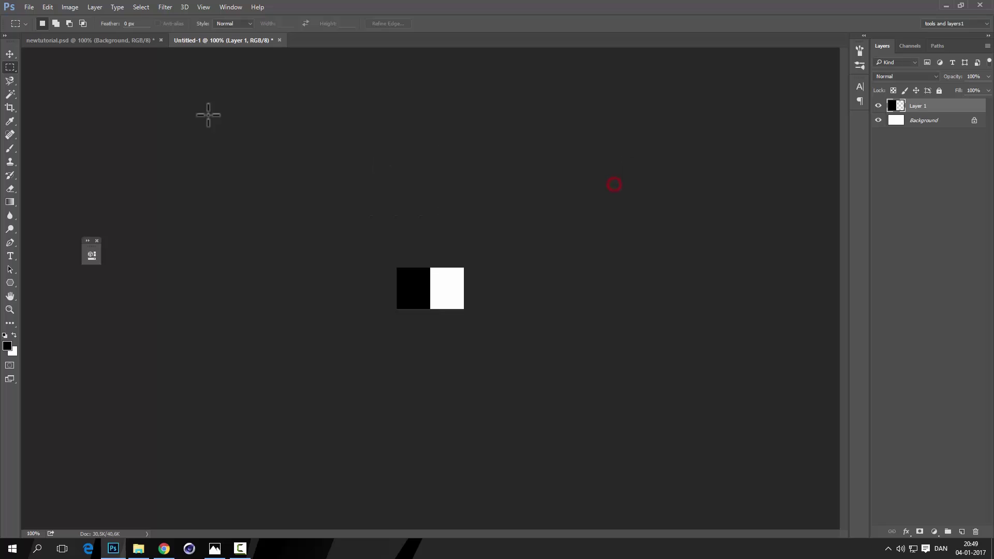
{"action": "left_click", "coordinate": [112, 40]}
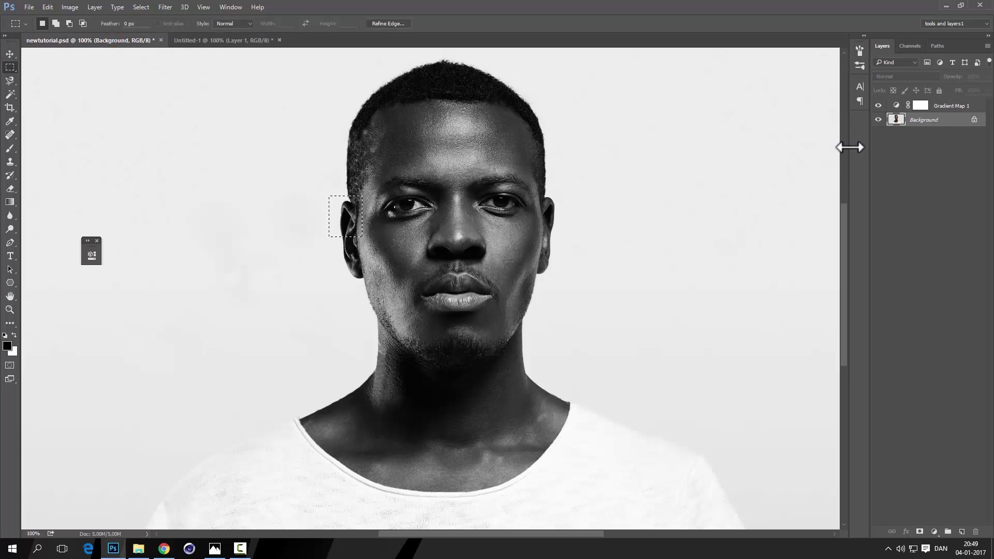
Step: Deselect, duplicate the Background as Background copy, and add an empty Layer 1 above it
{"action": "key", "text": "ctrl+d"}
{"action": "scroll", "coordinate": [634, 221], "scroll_direction": "down", "scroll_amount": 3}
{"action": "scroll", "coordinate": [519, 249], "scroll_direction": "up", "scroll_amount": 2}
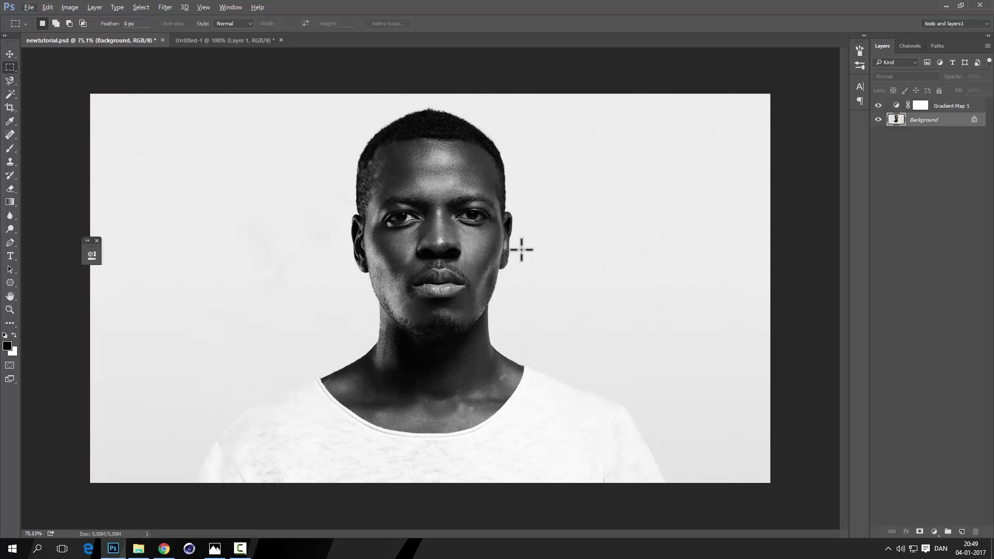
{"action": "key", "text": "ctrl+j"}
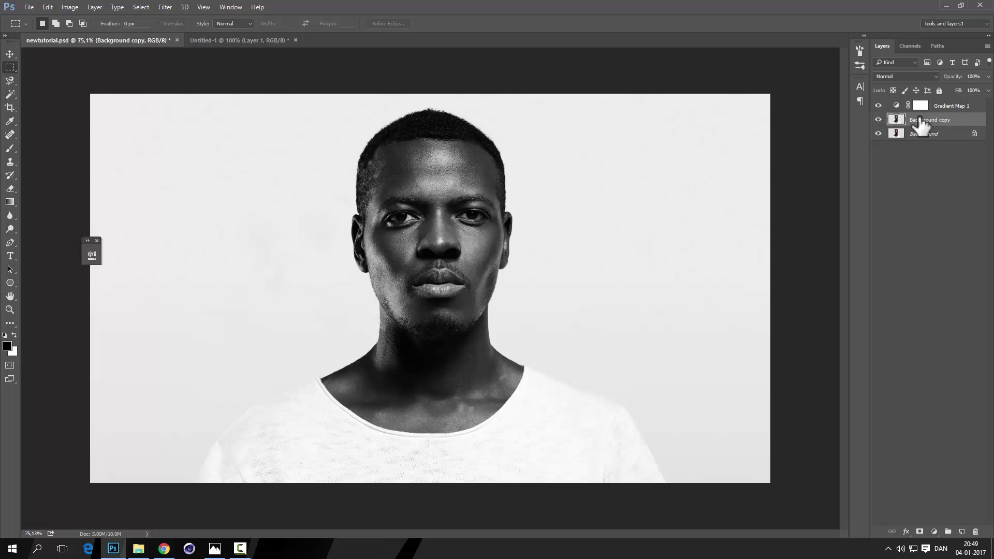
{"action": "key", "text": "ctrl+alt+shift+k"}
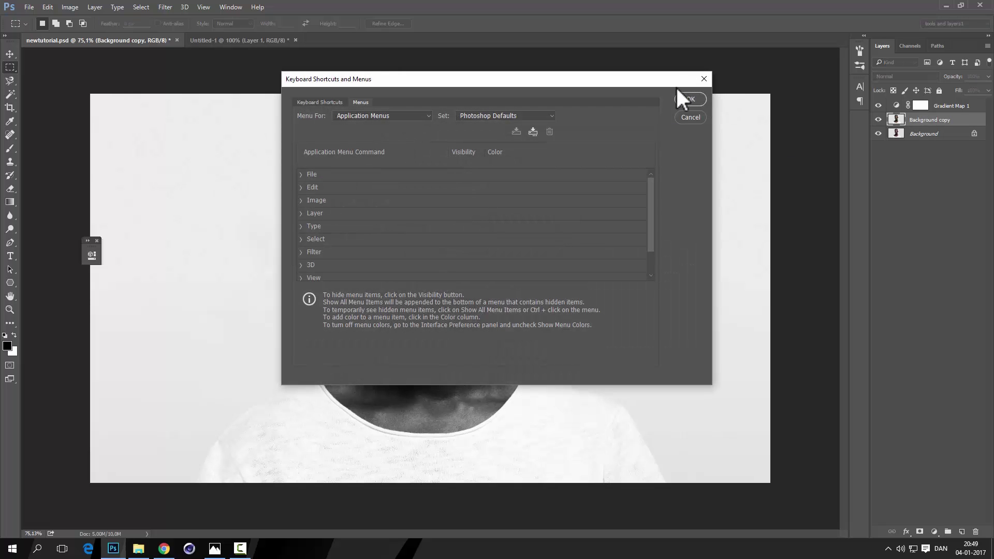
{"action": "left_click", "coordinate": [675, 113]}
{"action": "key", "text": "ctrl+shift+alt+n"}
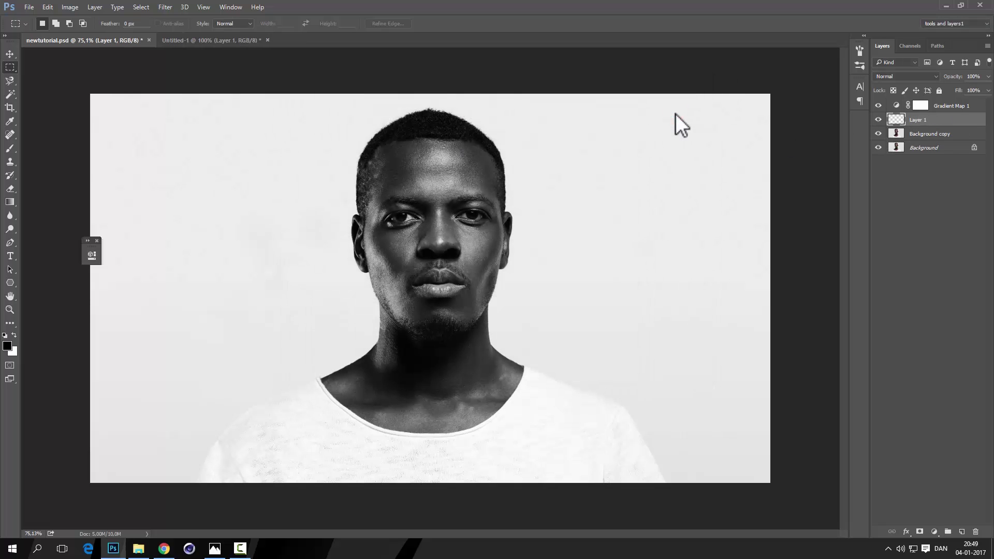
Step: Fill Layer 1 with the black-and-white stripe pattern and lower its opacity to 37%
{"action": "left_click", "coordinate": [48, 7]}
{"action": "left_click", "coordinate": [86, 156]}
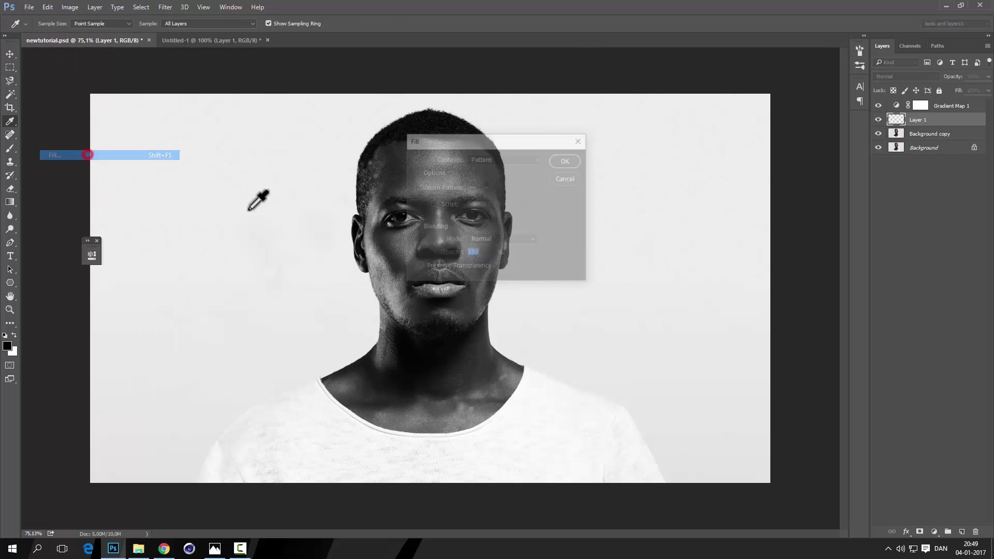
{"action": "left_click", "coordinate": [486, 187]}
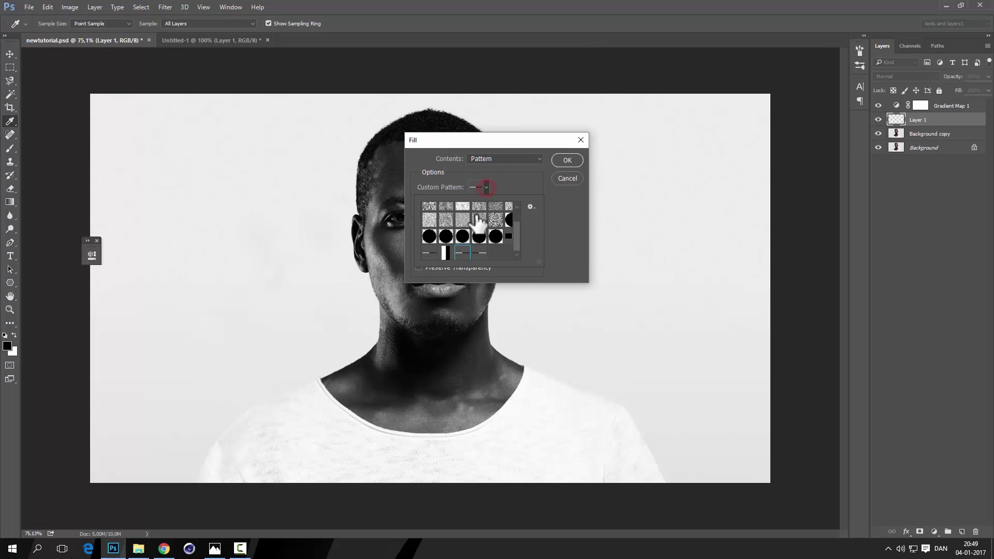
{"action": "left_click", "coordinate": [561, 161]}
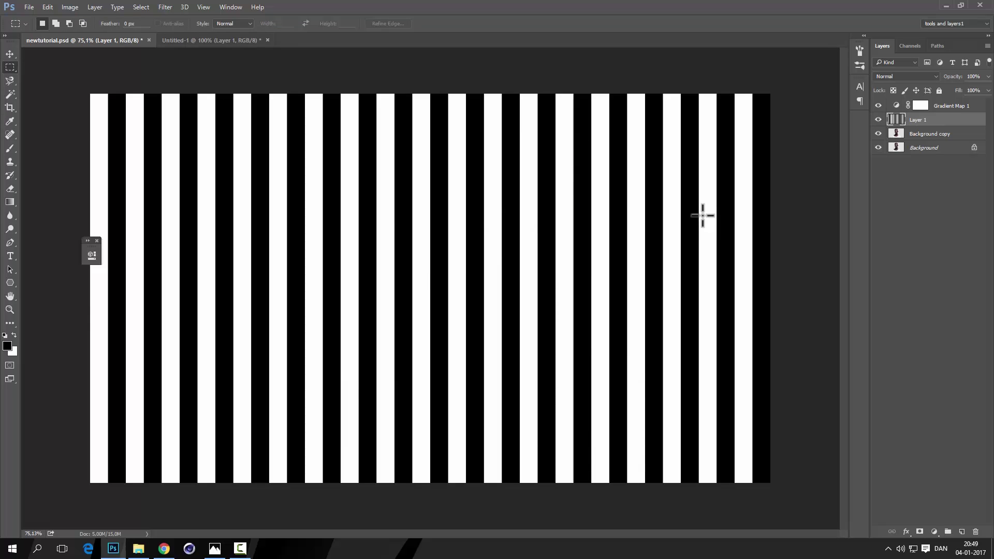
{"action": "left_click", "coordinate": [988, 76]}
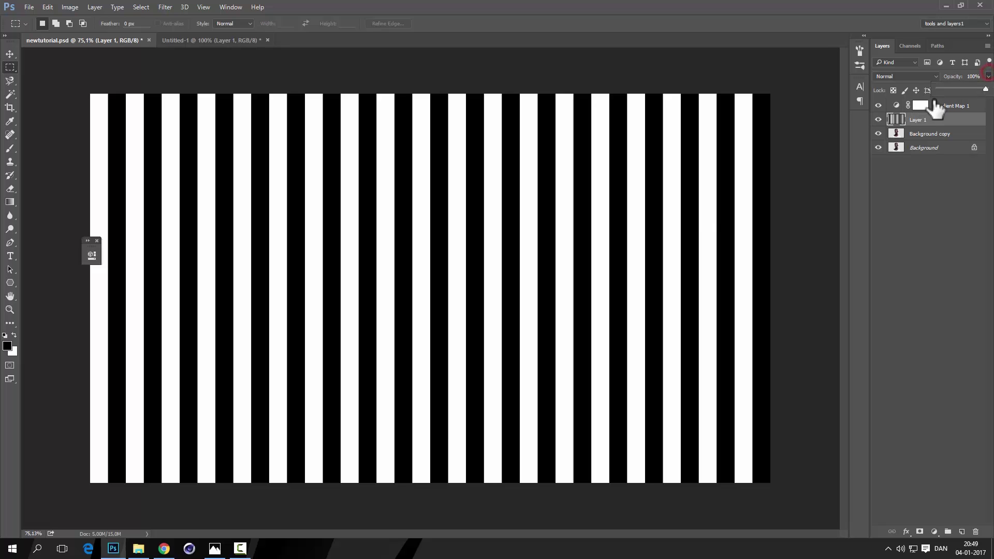
{"action": "left_click", "coordinate": [954, 88]}
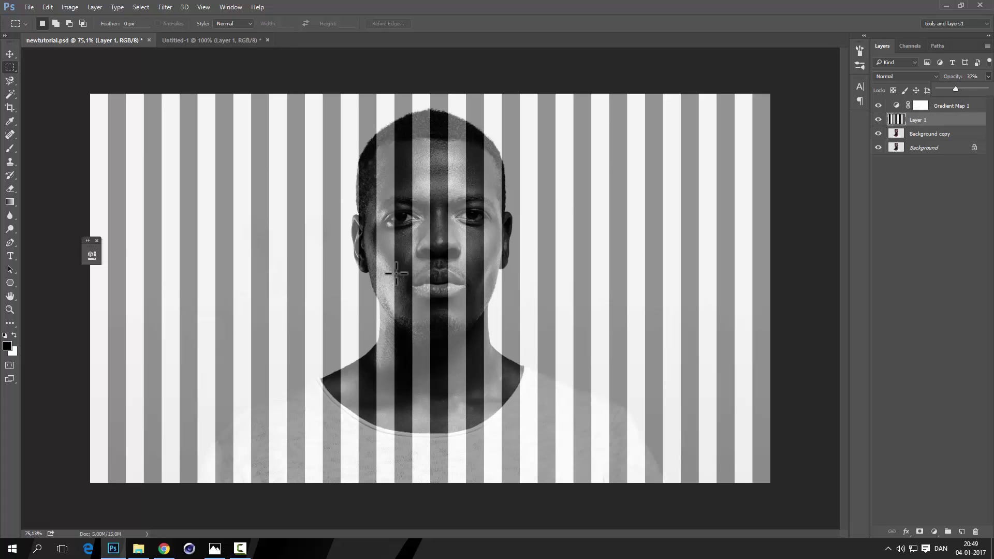
Step: Scale the stripe layer to about 97% width and nudge it so the stripes align over the portrait
{"action": "left_click", "coordinate": [9, 54]}
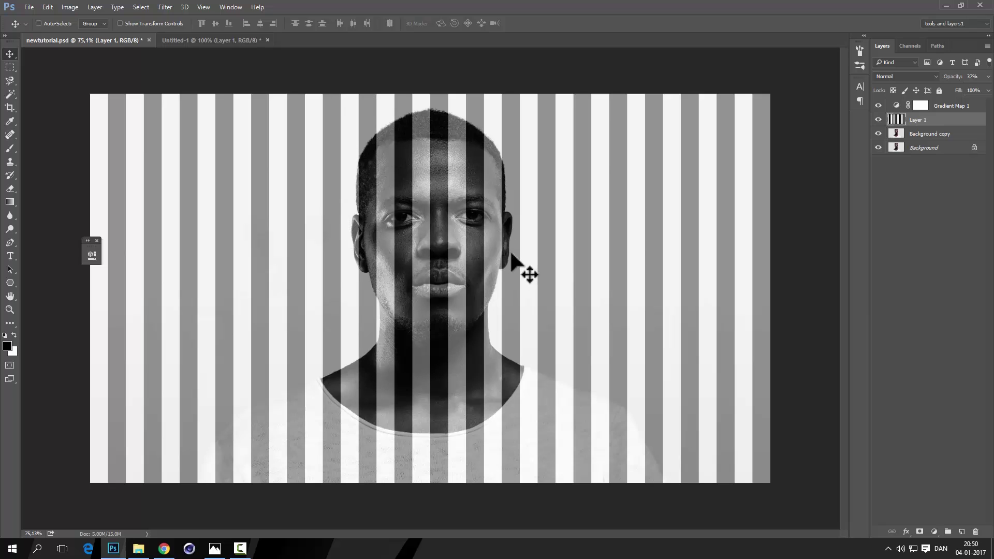
{"action": "key", "text": "ctrl+t"}
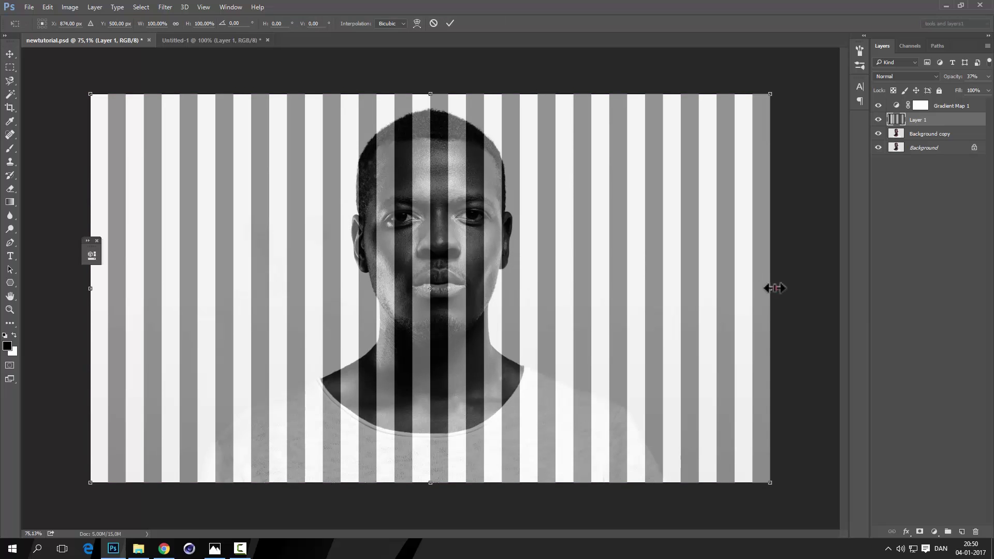
{"action": "left_click_drag", "start_coordinate": [770, 288], "coordinate": [754, 290]}
{"action": "left_click_drag", "start_coordinate": [657, 294], "coordinate": [666, 290]}
{"action": "key", "text": "Left"}
{"action": "key", "text": "Left"}
{"action": "key", "text": "Left"}
{"action": "key", "text": "Left"}
{"action": "key", "text": "Left"}
{"action": "key", "text": "Left"}
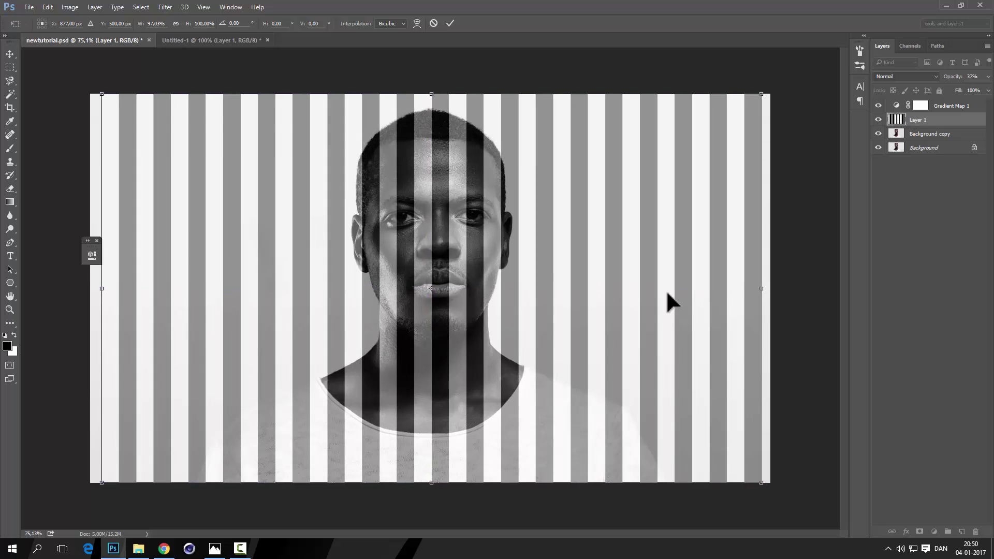
{"action": "key", "text": "Left"}
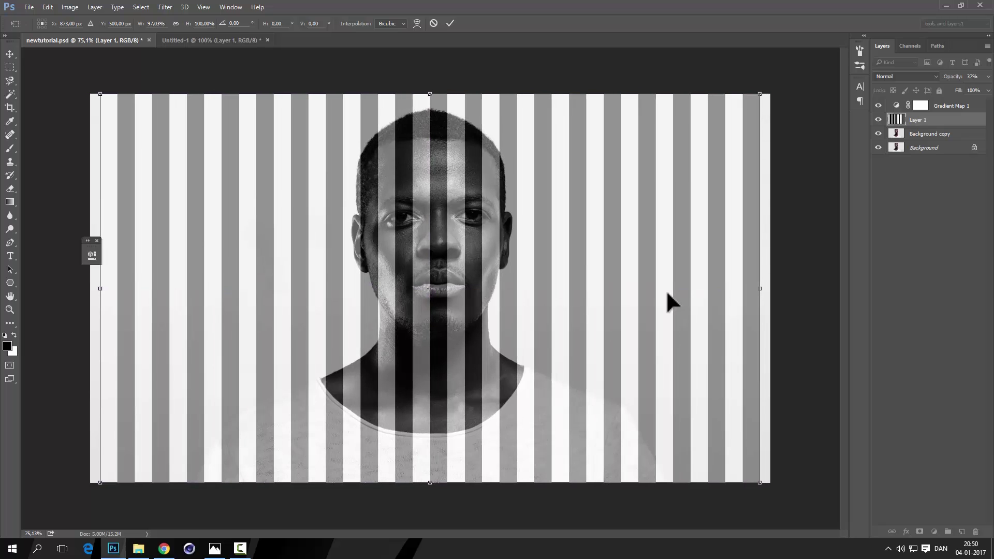
{"action": "key", "text": "Right"}
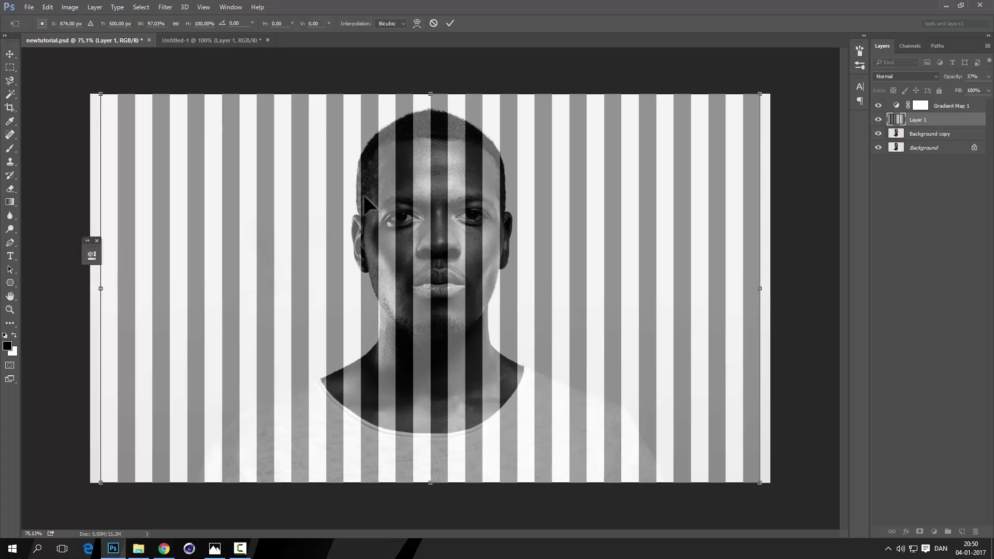
{"action": "key", "text": "Return"}
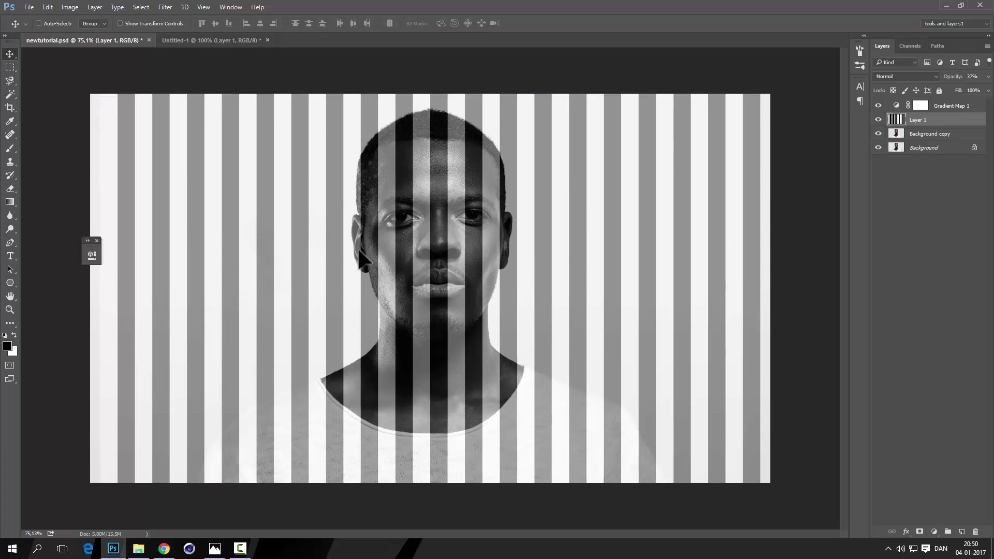
Step: Restore the stripe layer to 100% opacity and switch to the Magic Wand tool
{"action": "left_click", "coordinate": [987, 77]}
{"action": "left_click_drag", "start_coordinate": [969, 91], "coordinate": [988, 89]}
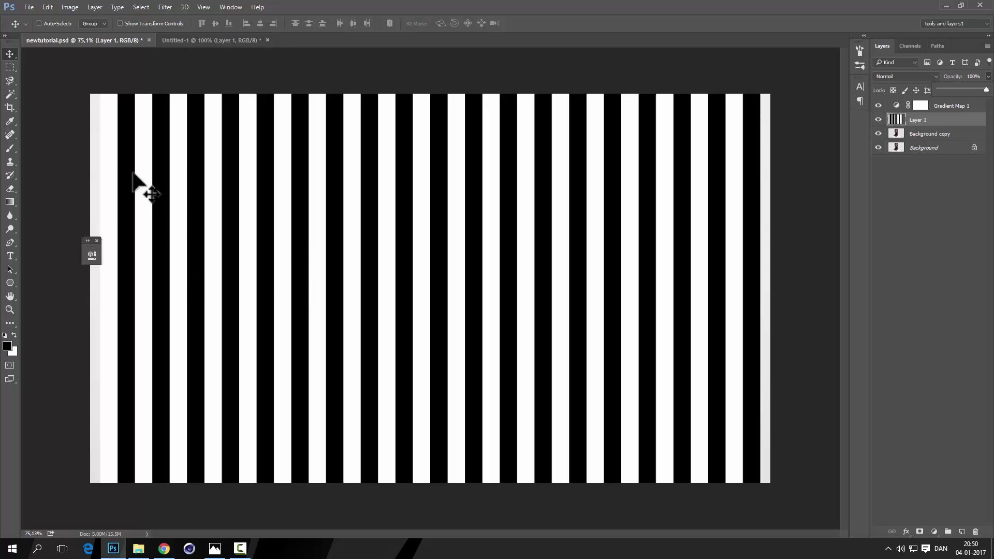
{"action": "key", "text": "w"}
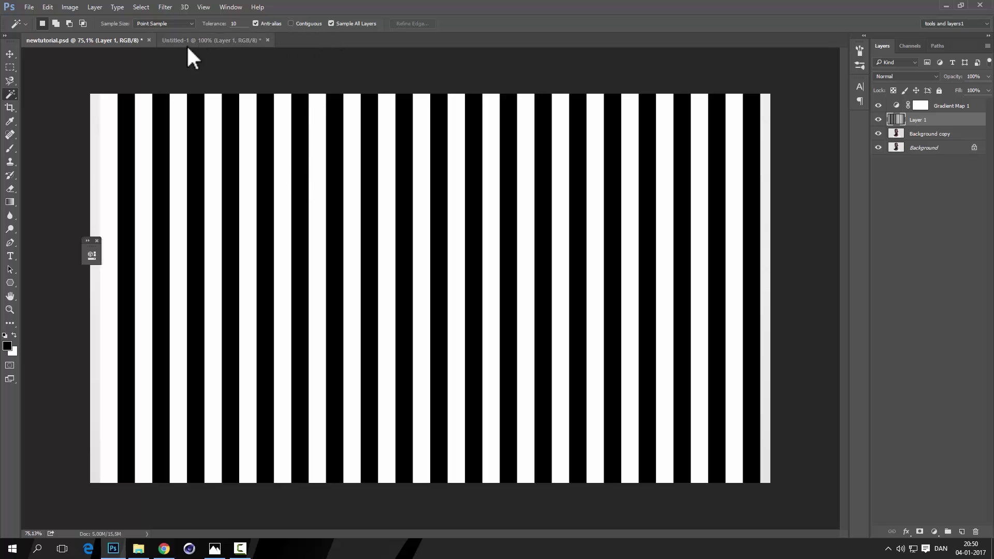
Step: Cut the white-stripe areas of Background copy into a new Layer 2, hiding the stripe and copy layers
{"action": "left_click", "coordinate": [111, 158]}
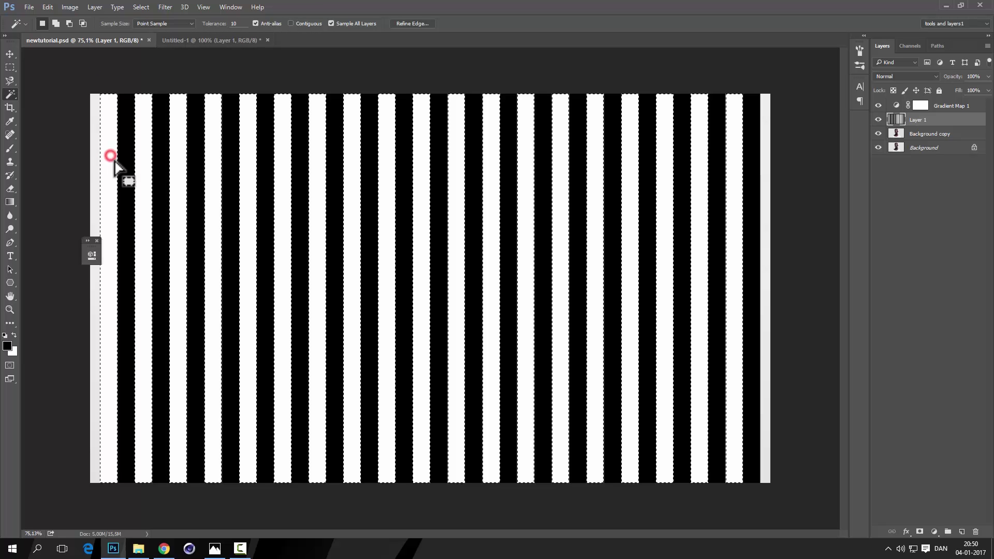
{"action": "left_click", "coordinate": [878, 119]}
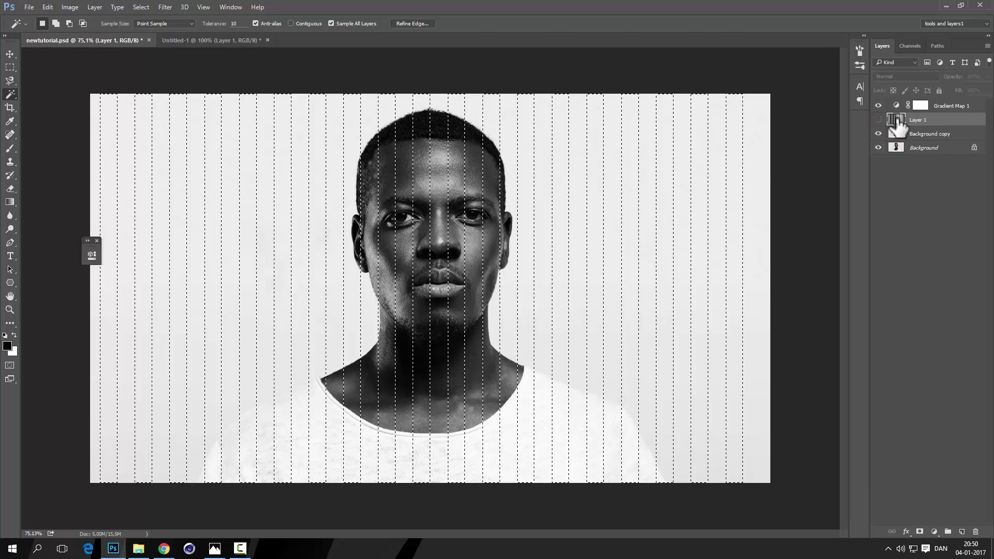
{"action": "left_click", "coordinate": [896, 134]}
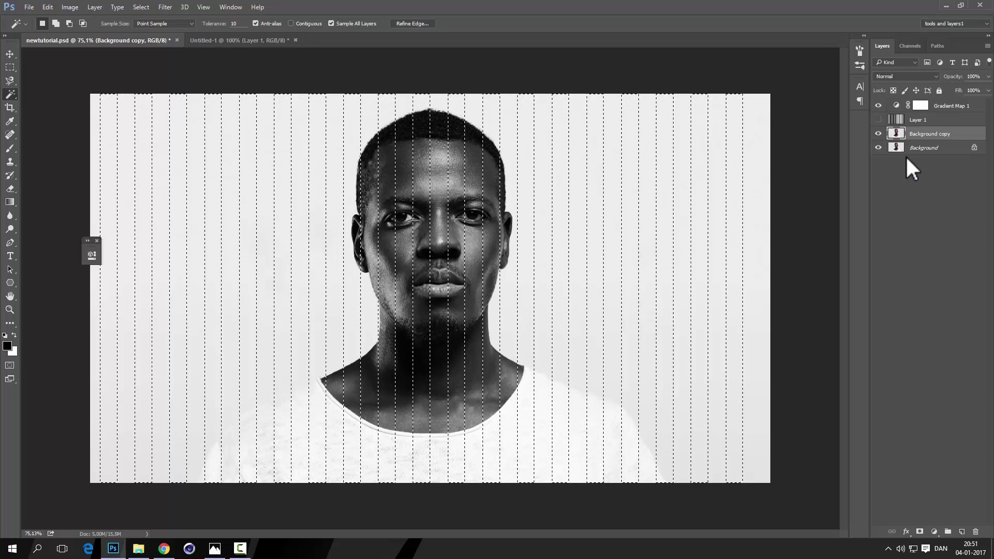
{"action": "key", "text": "ctrl+shift+j"}
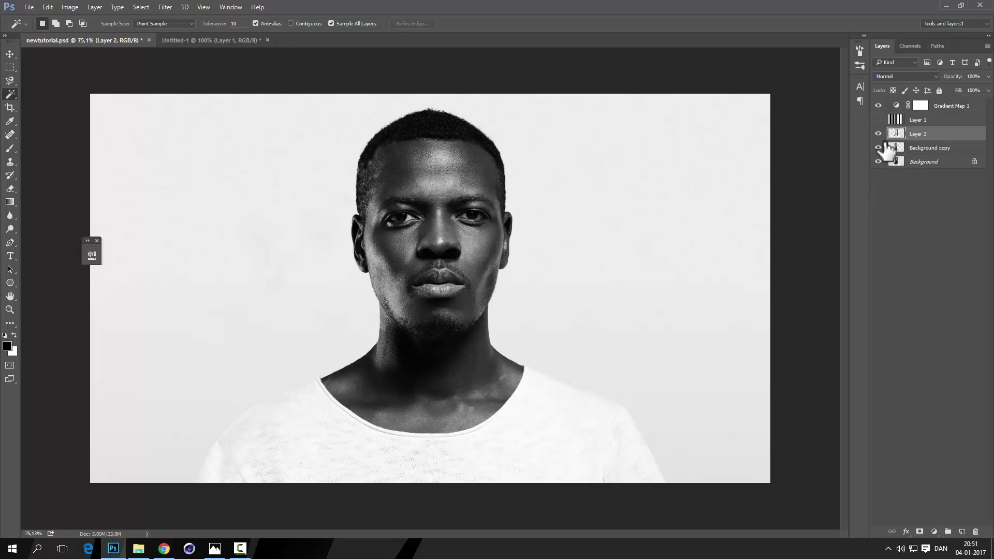
{"action": "left_click", "coordinate": [878, 149]}
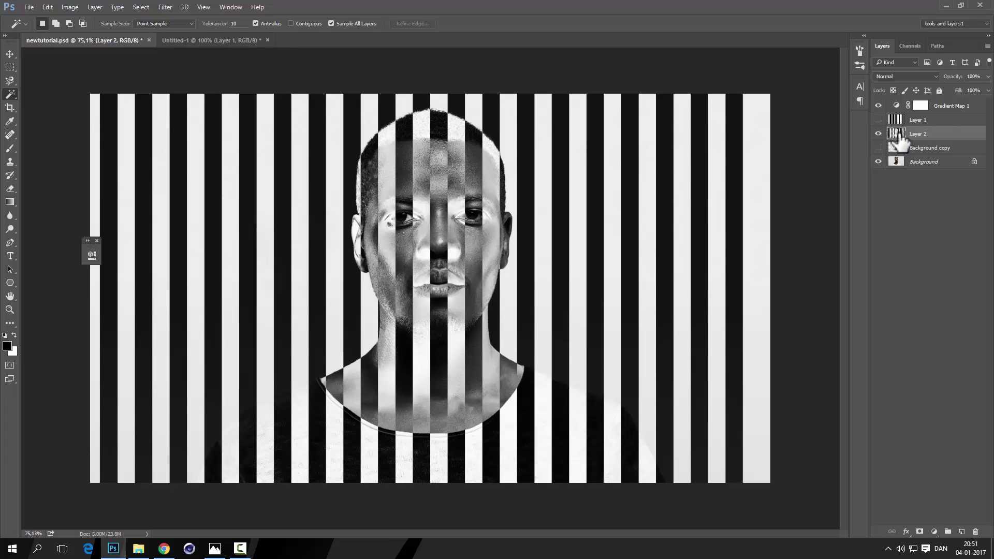
Step: Make Background copy visible again and nudge Layer 2's strips sideways with the Move tool
{"action": "left_click", "coordinate": [877, 148]}
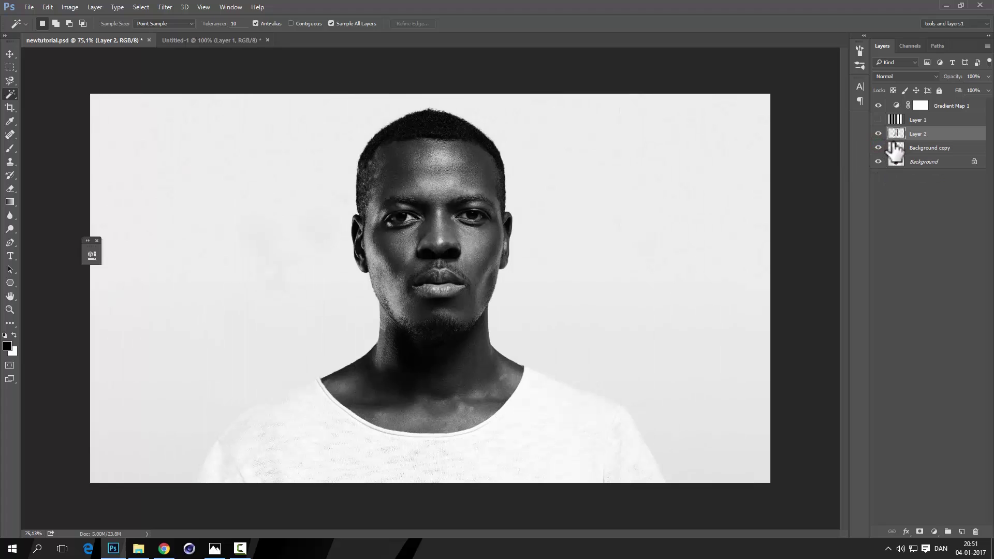
{"action": "key", "text": "v"}
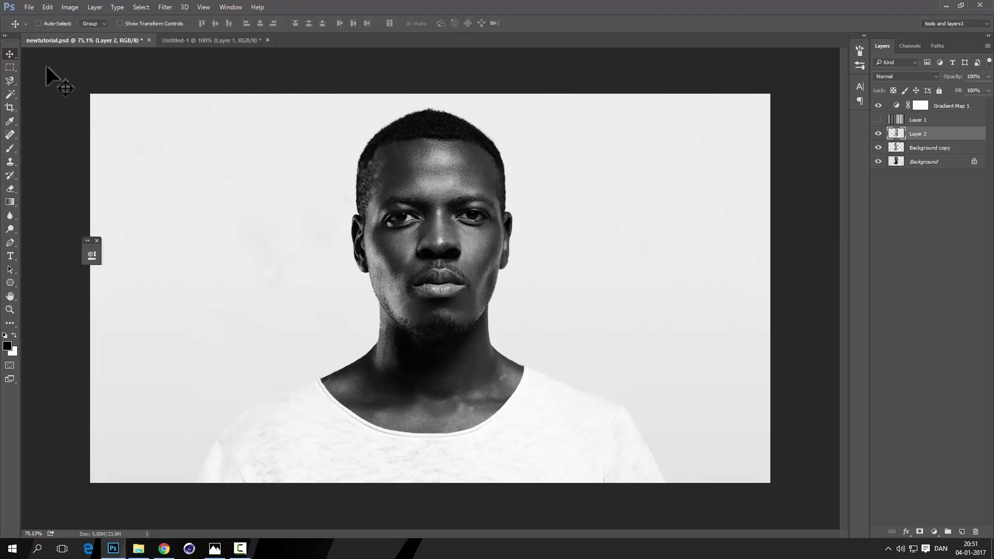
{"action": "key", "text": "shift+Right"}
{"action": "key", "text": "shift+Right"}
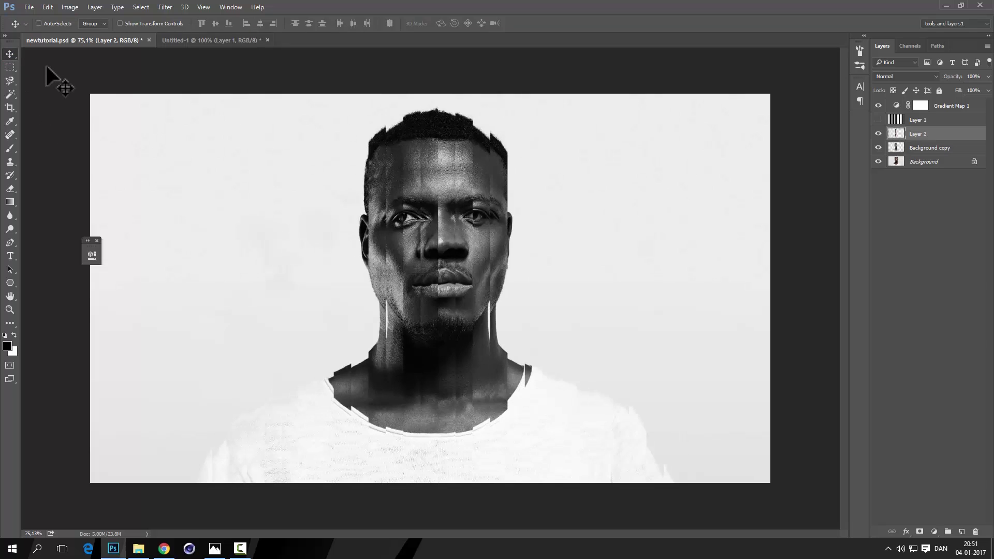
{"action": "key", "text": "shift+Right"}
{"action": "key", "text": "shift+Right"}
{"action": "key", "text": "shift+Right"}
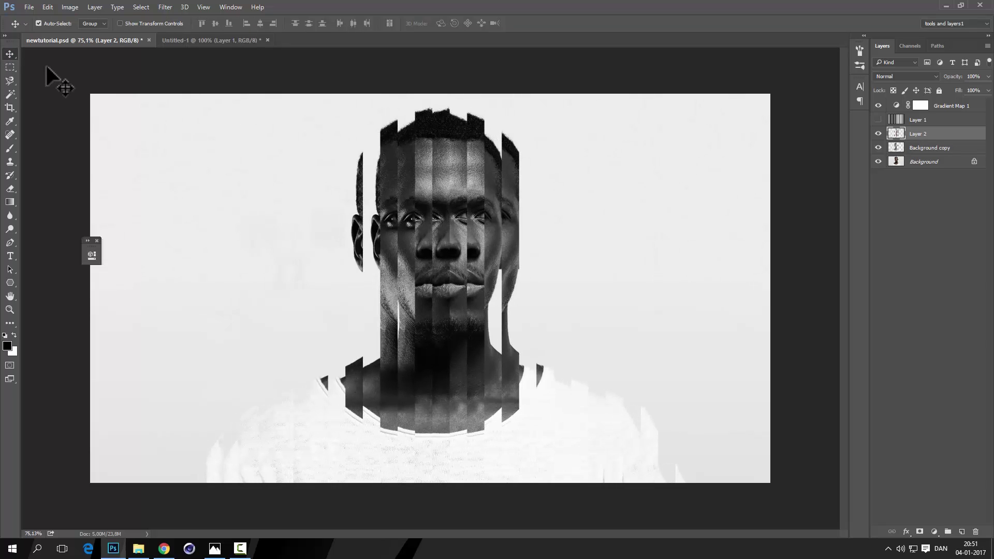
{"action": "key", "text": "ctrl+alt+z"}
{"action": "key", "text": "ctrl+alt+z"}
{"action": "key", "text": "ctrl+alt+z"}
{"action": "key", "text": "ctrl+alt+z"}
{"action": "key", "text": "ctrl+alt+z"}
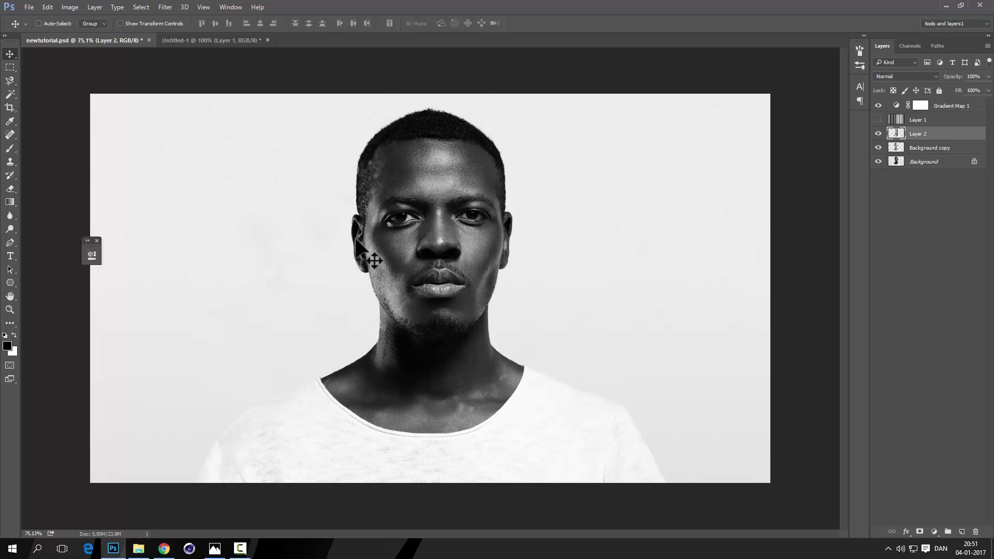
{"action": "key", "text": "shift+Left"}
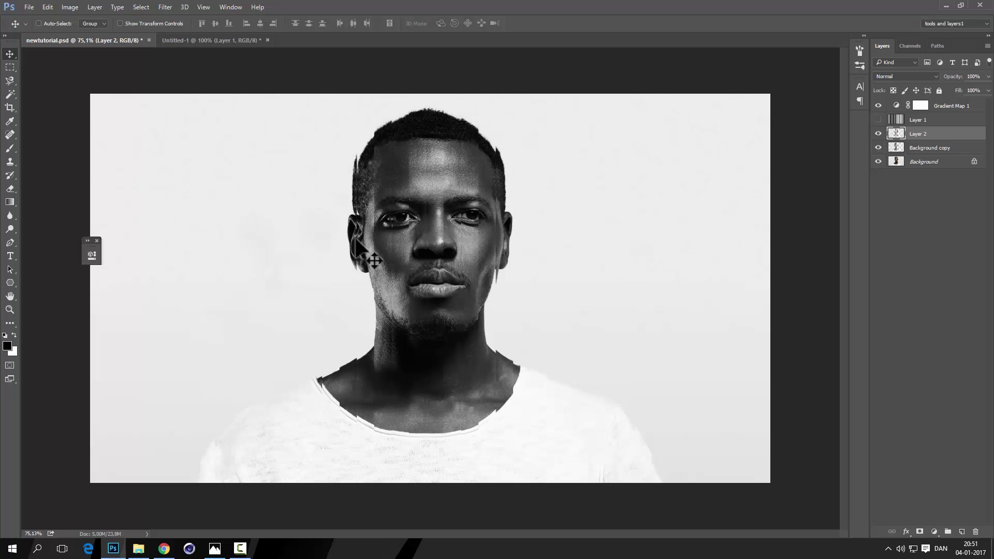
{"action": "key", "text": "shift+Left"}
{"action": "key", "text": "shift+Left"}
{"action": "key", "text": "shift+Right"}
{"action": "key", "text": "shift+Left"}
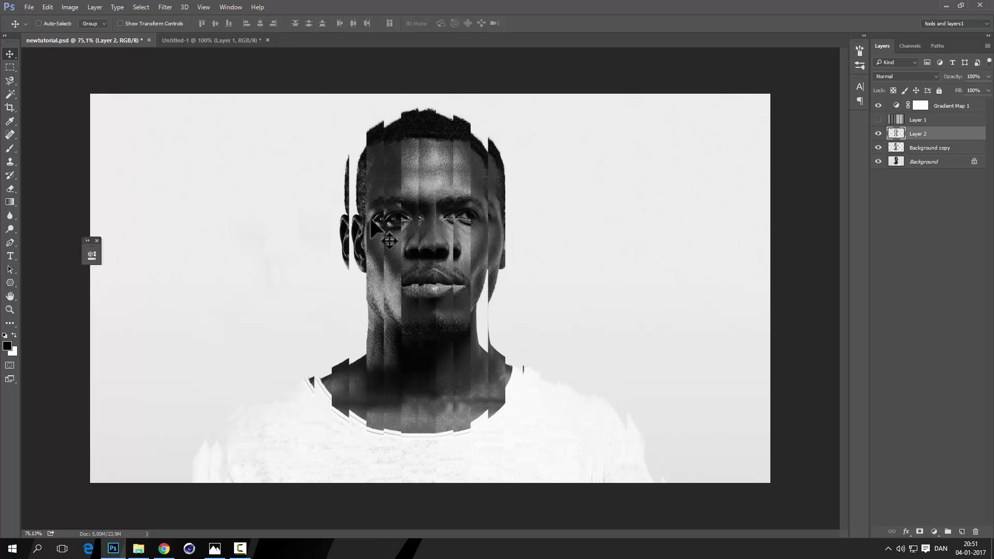
Step: Select Background copy and shift its strips left in six Shift-nudges so they alternate with Layer 2's
{"action": "left_click", "coordinate": [918, 149]}
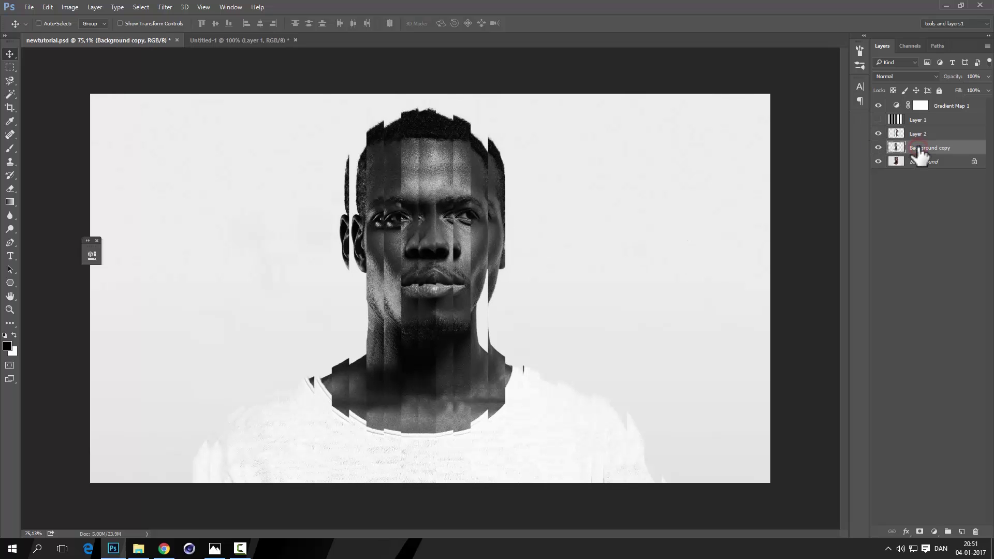
{"action": "key", "text": "shift+Left"}
{"action": "key", "text": "shift+Left"}
{"action": "key", "text": "shift+Left"}
{"action": "key", "text": "shift+Left"}
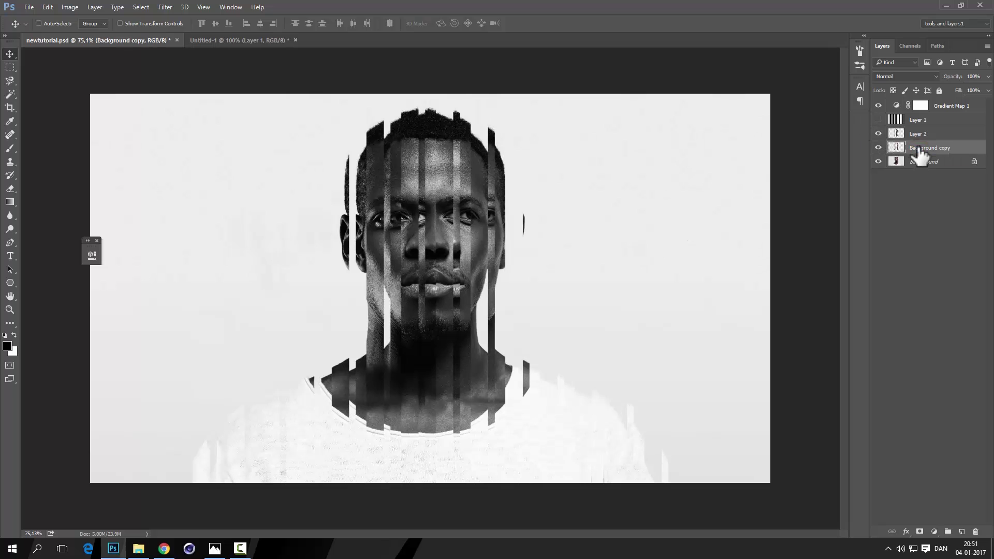
{"action": "key", "text": "shift+Left"}
{"action": "key", "text": "shift+Left"}
{"action": "key", "text": "shift+Left"}
{"action": "key", "text": "shift+Left"}
{"action": "key", "text": "shift+Left"}
{"action": "key", "text": "shift+Left"}
{"action": "key", "text": "shift+Left"}
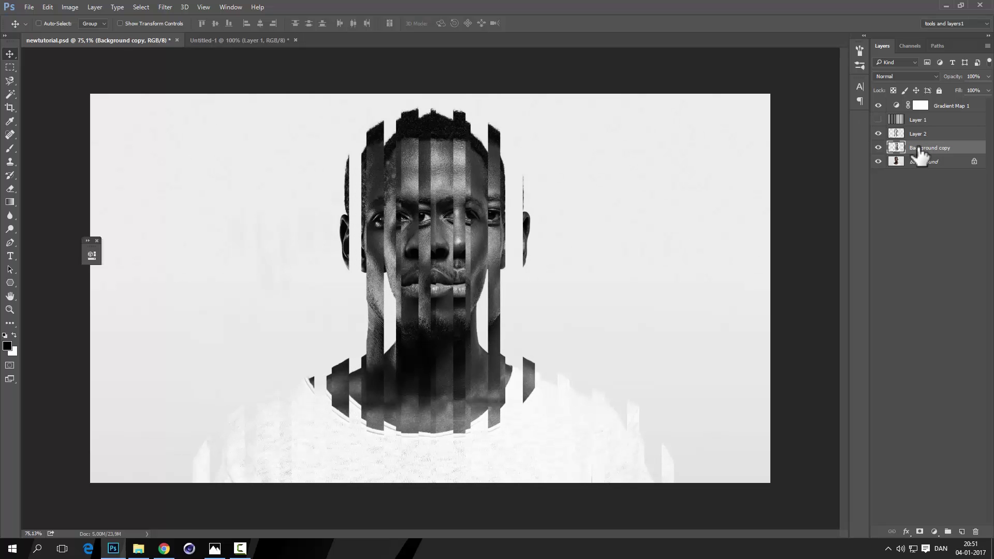
{"action": "key", "text": "shift+Left"}
{"action": "key", "text": "shift+Left"}
{"action": "key", "text": "shift+Left"}
{"action": "key", "text": "shift+Left"}
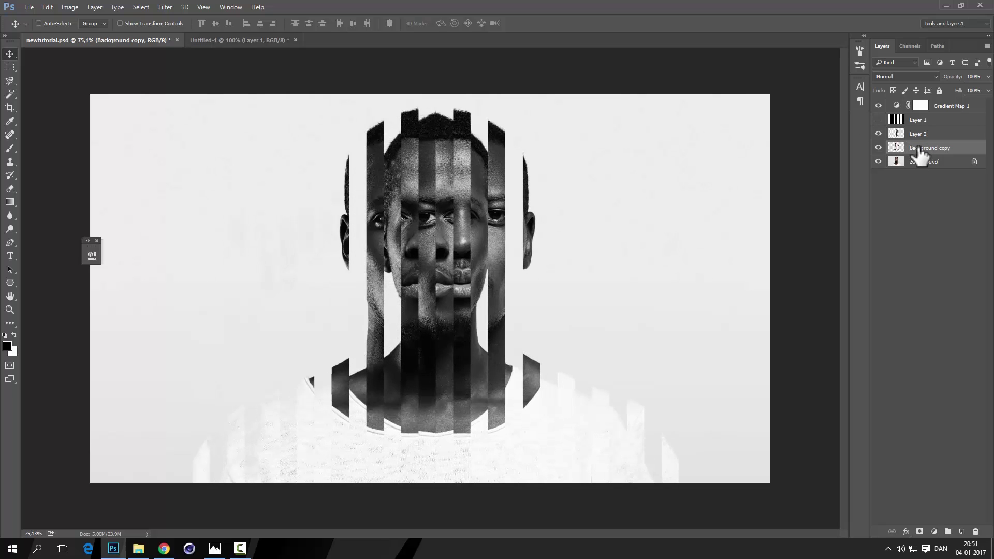
{"action": "key", "text": "shift+Left"}
{"action": "key", "text": "shift+Left"}
{"action": "key", "text": "shift+Left"}
{"action": "key", "text": "shift+Left"}
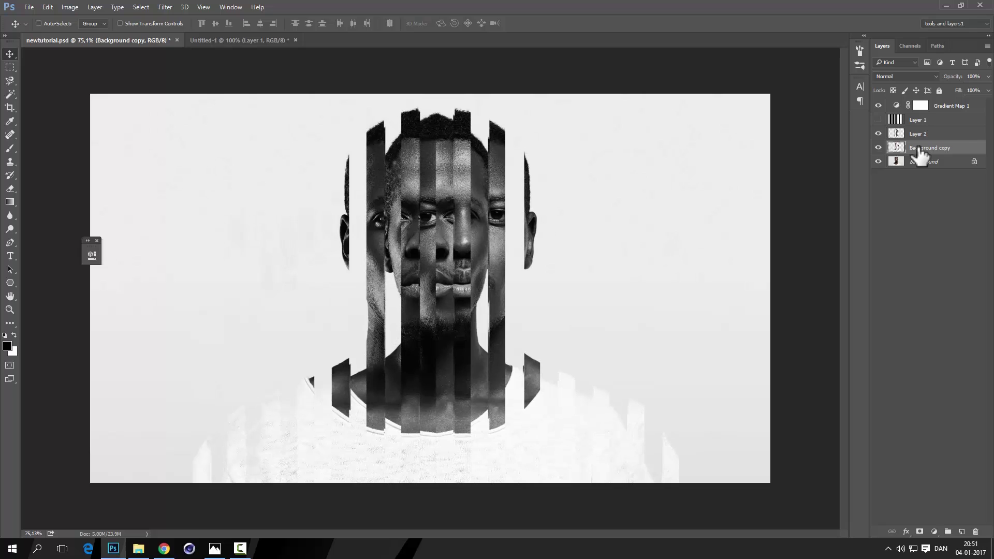
{"action": "key", "text": "shift+Left"}
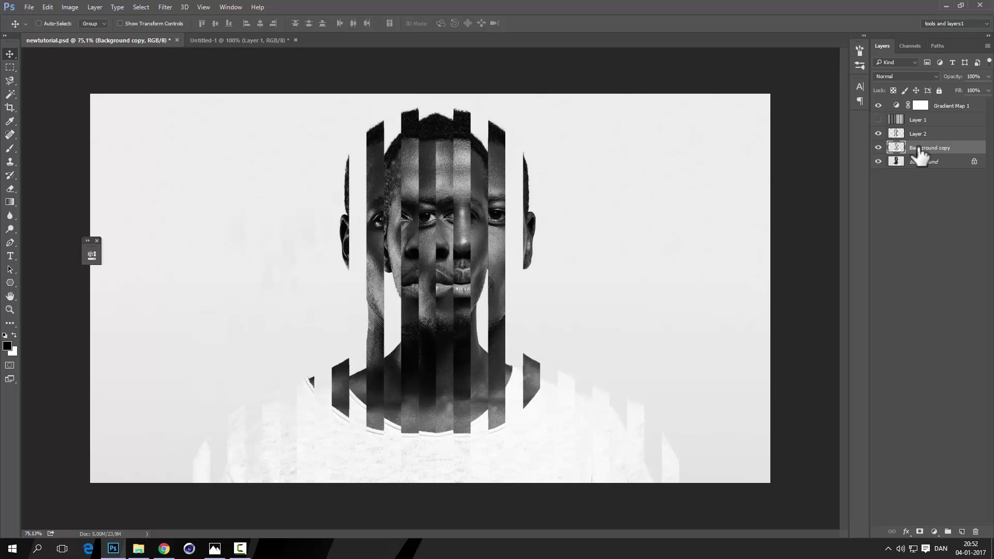
{"action": "key", "text": "shift+Left"}
{"action": "key", "text": "shift+Left"}
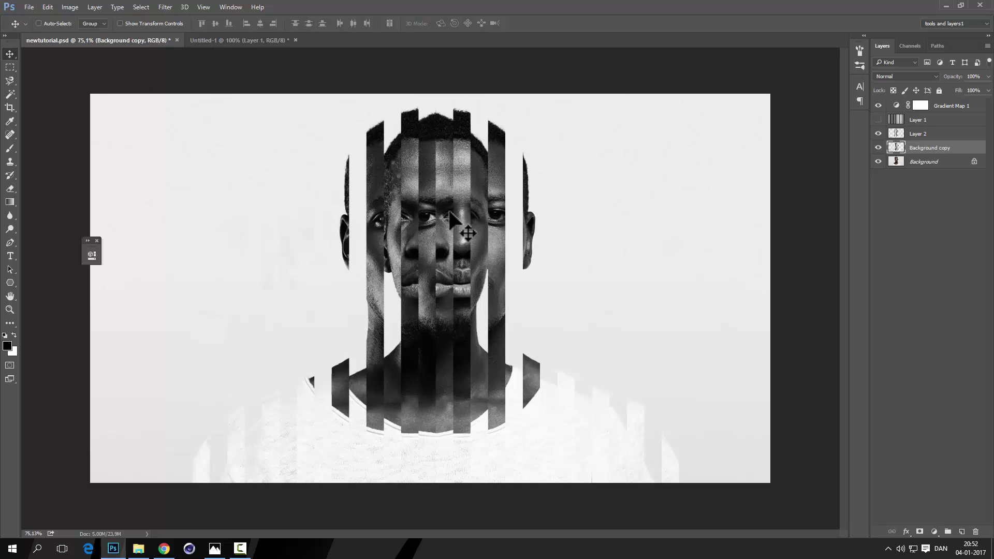
Step: Bring up the finished staggered-stripe portrait xx.jpg in Windows Photos from the taskbar
{"action": "left_click", "coordinate": [215, 548]}
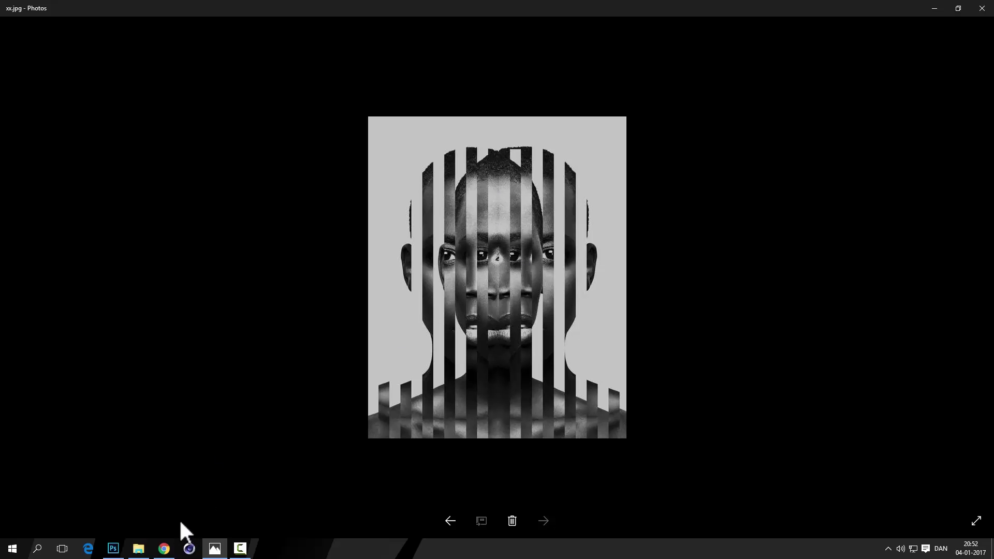
{"action": "left_click", "coordinate": [113, 550]}
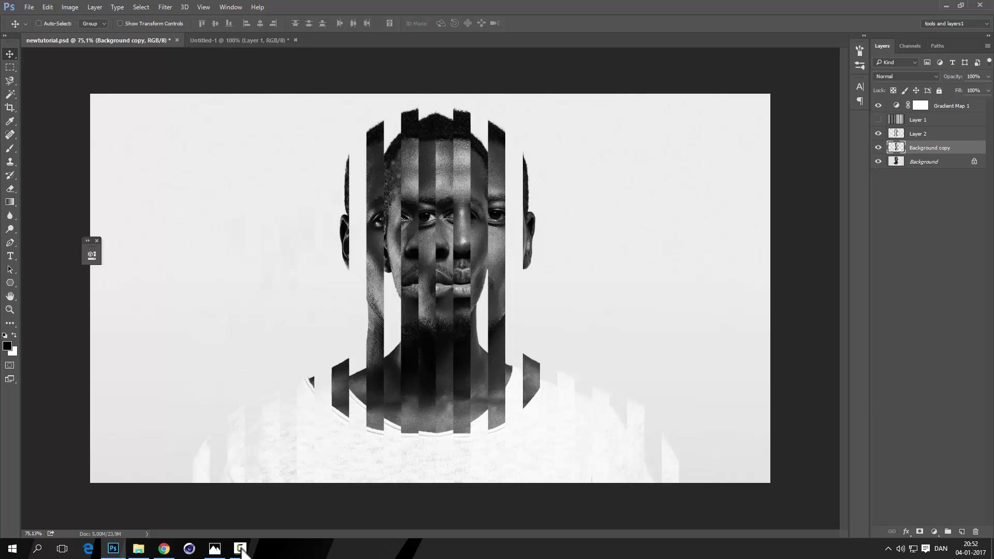
{"action": "left_click", "coordinate": [215, 549]}
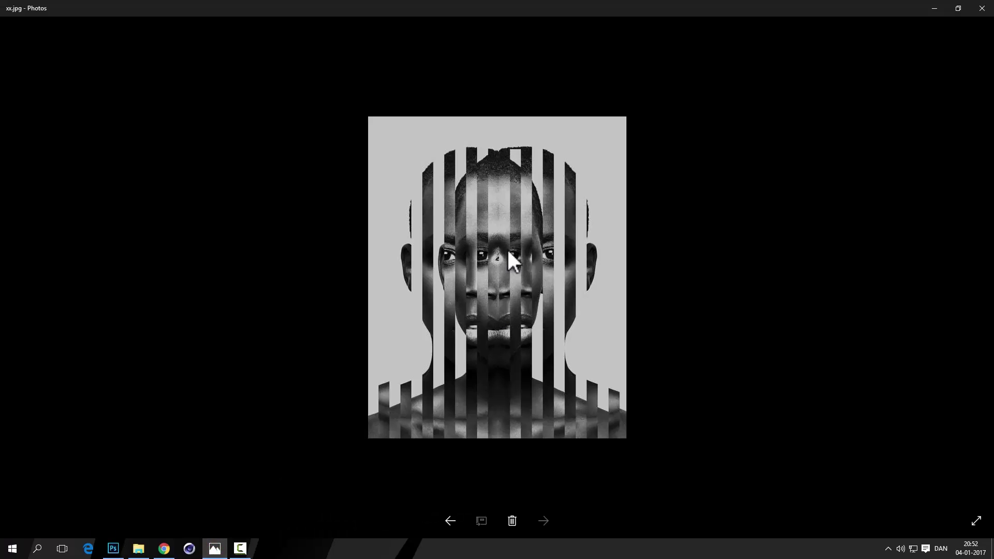
{"action": "left_click", "coordinate": [937, 9]}
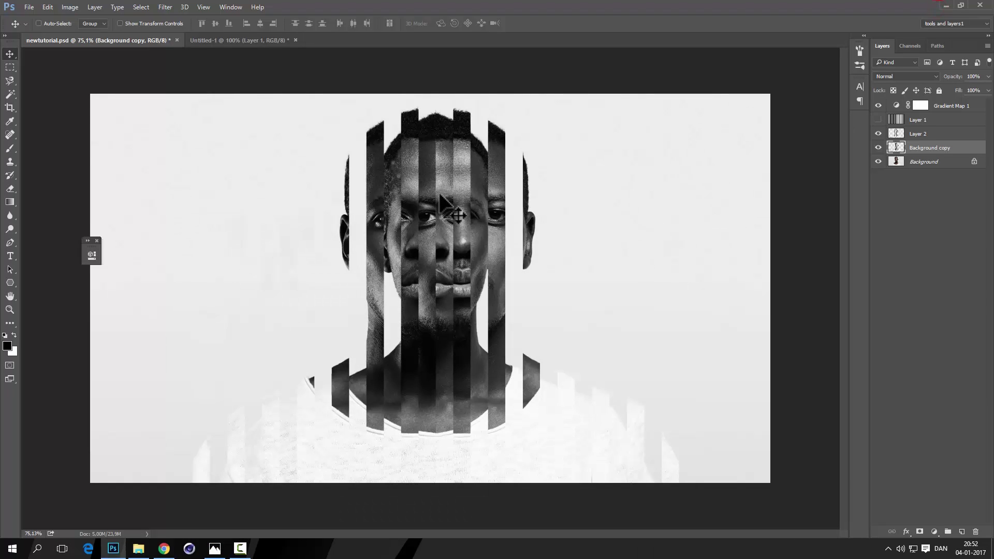
{"action": "left_click", "coordinate": [226, 546]}
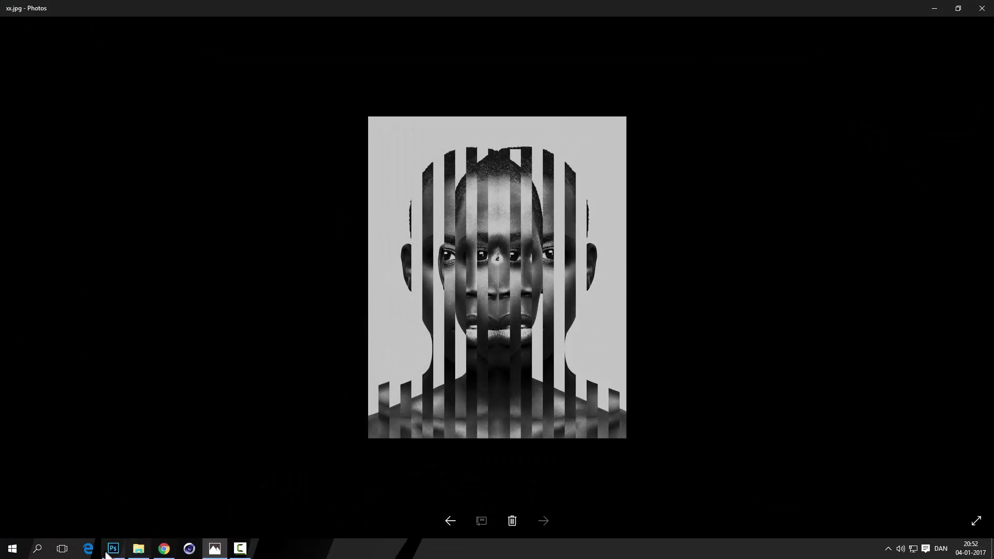
{"action": "left_click", "coordinate": [241, 548]}
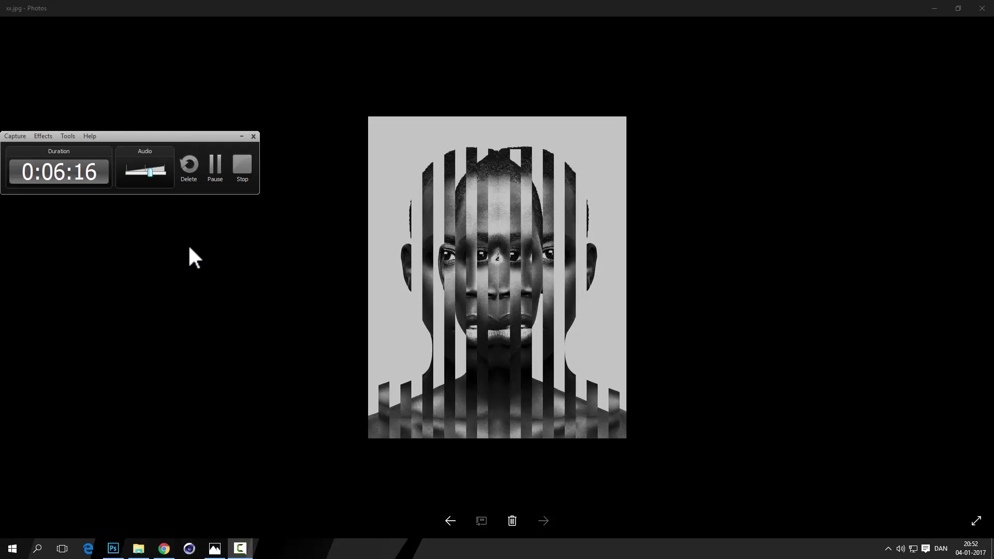